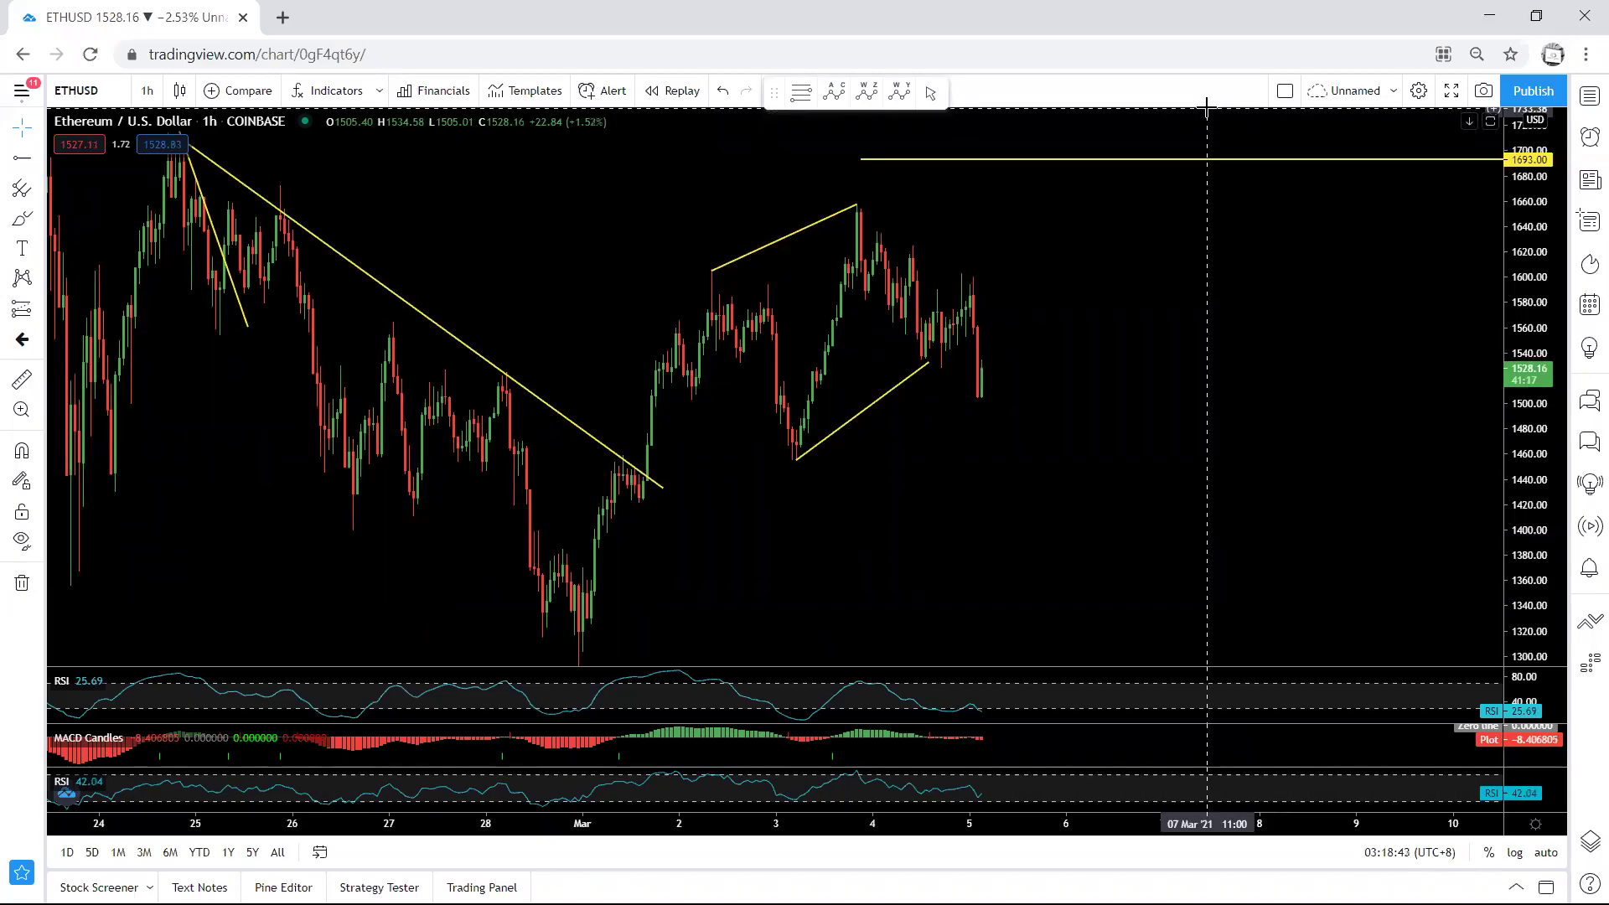
Sketch a drop followed by a consolidation beside the price and along the 4–5 March candles, and clear the sketches.
{"action": "left_click_drag", "start_coordinate": [1547, 215], "coordinate": [1540, 327]}
{"action": "left_click_drag", "start_coordinate": [1271, 414], "coordinate": [1143, 395]}
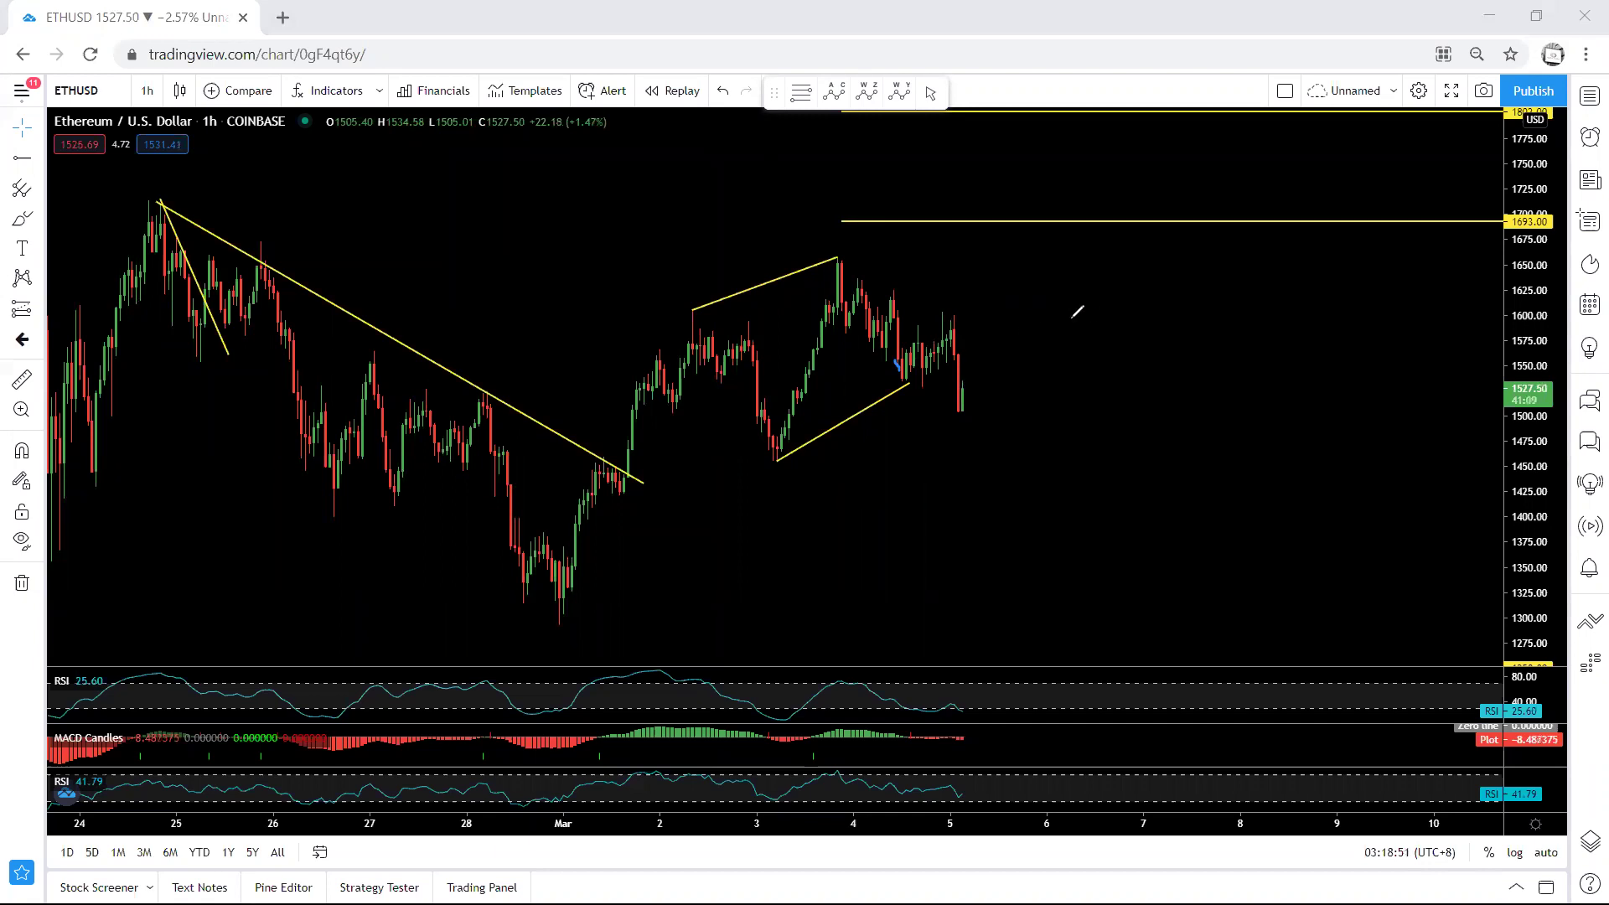
{"action": "mouse_move", "coordinate": [1064, 312]}
{"action": "left_mouse_down"}
{"action": "mouse_move", "coordinate": [1128, 363]}
{"action": "mouse_move", "coordinate": [1135, 334]}
{"action": "mouse_move", "coordinate": [1106, 347]}
{"action": "mouse_move", "coordinate": [1098, 381]}
{"action": "left_mouse_up"}
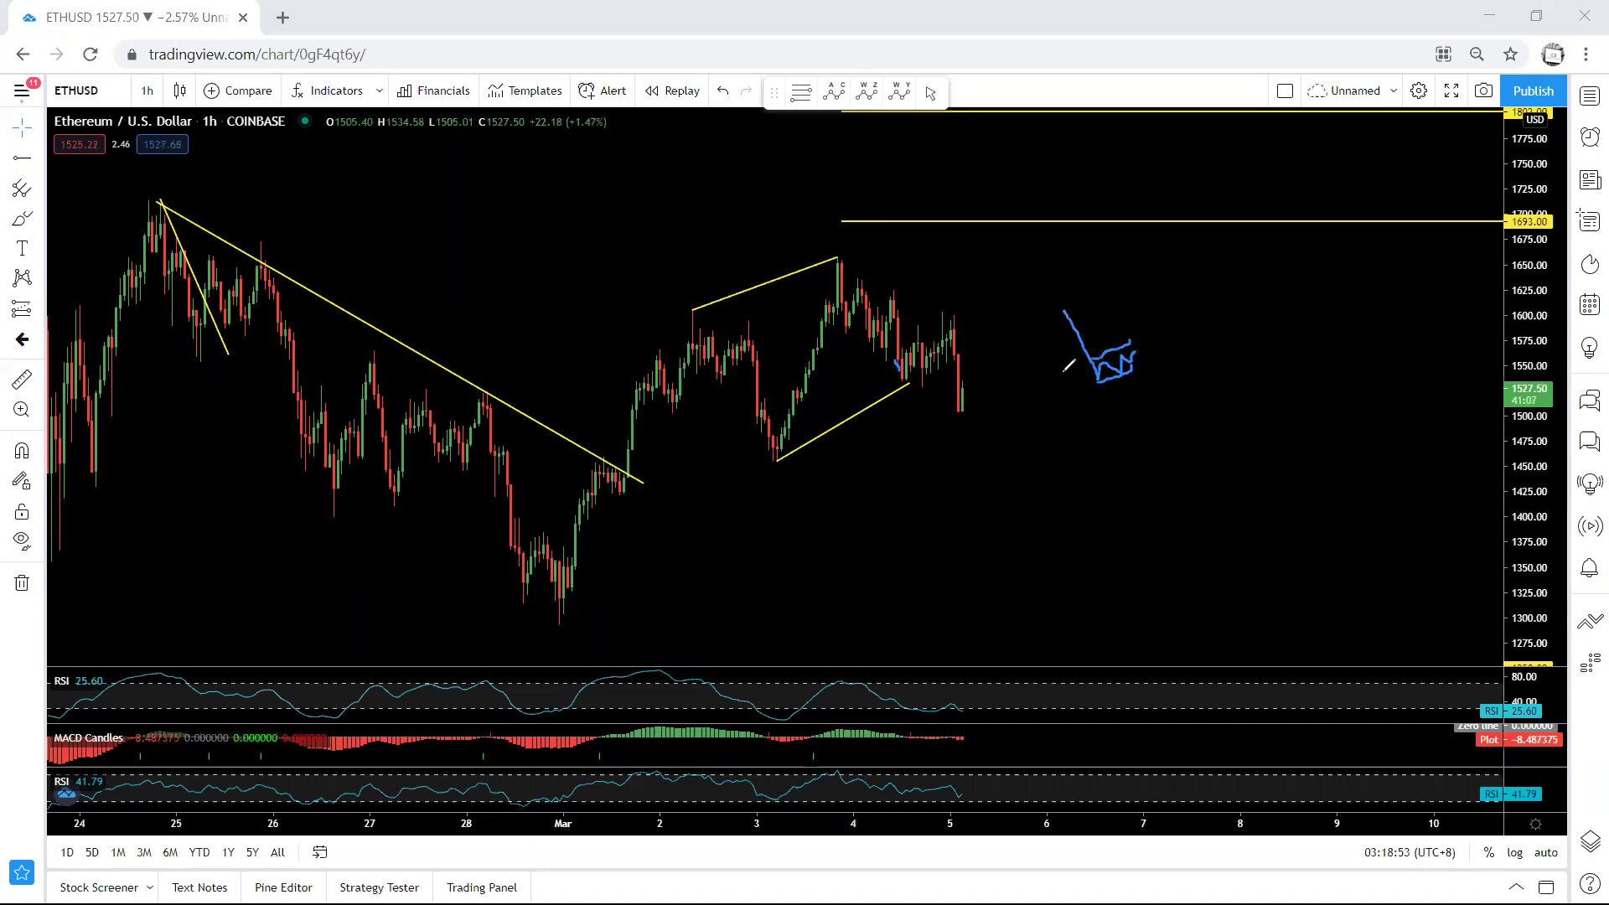
{"action": "mouse_move", "coordinate": [930, 342]}
{"action": "left_mouse_down"}
{"action": "mouse_move", "coordinate": [956, 328]}
{"action": "mouse_move", "coordinate": [966, 393]}
{"action": "left_mouse_up"}
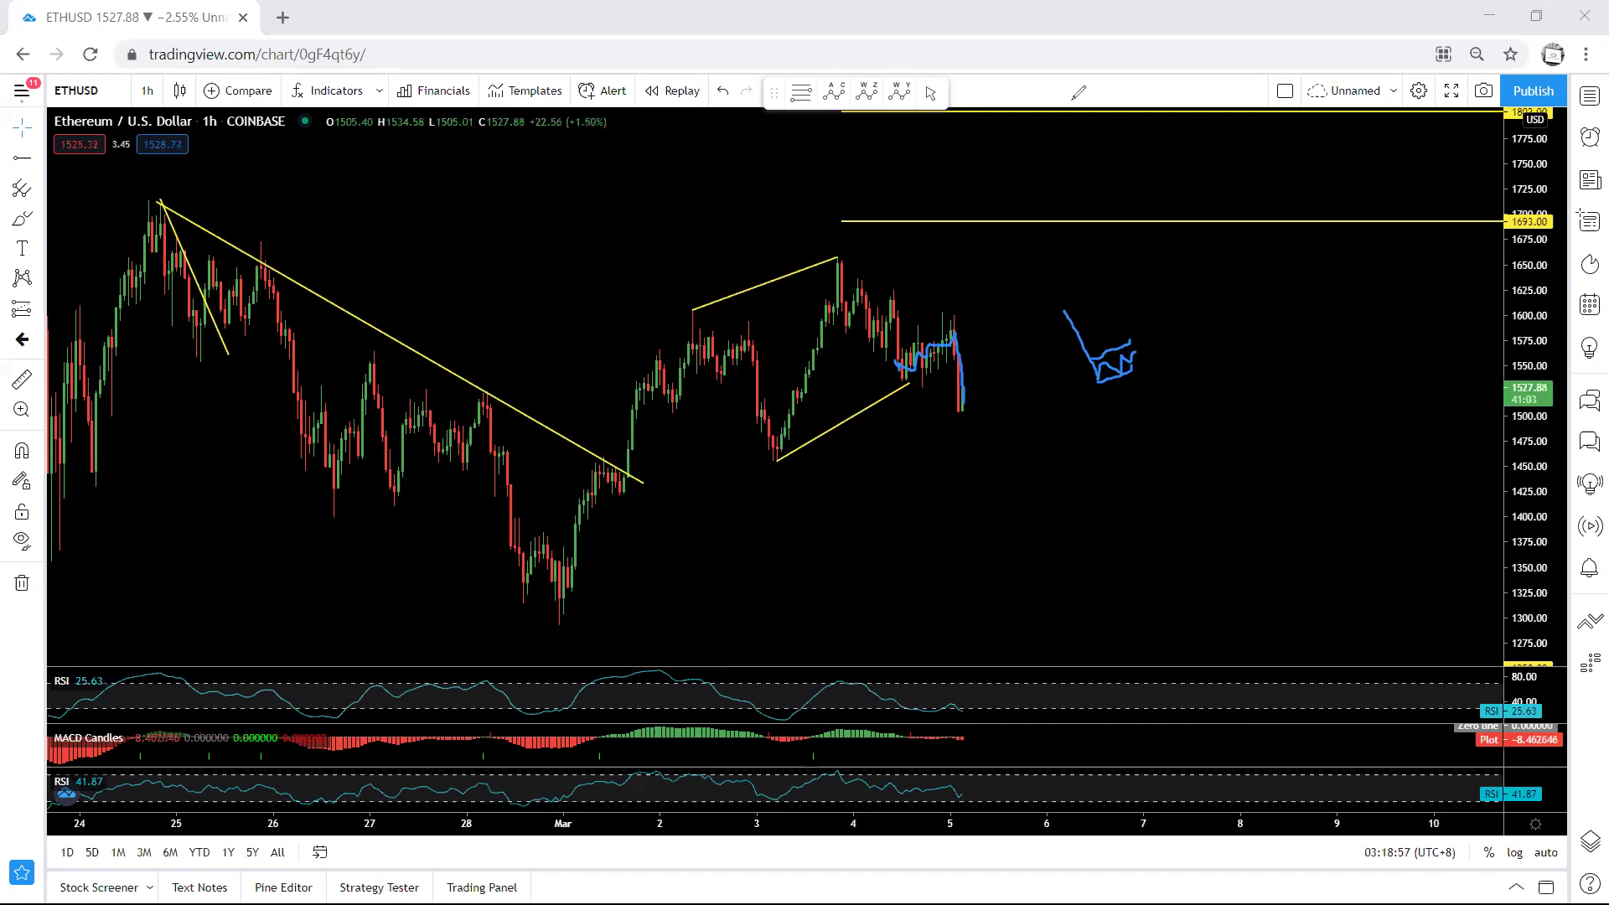
{"action": "key", "text": "e"}
Mark the short consolidation base on 4 March, circle the sharp drop on 5 March, and clear the marks.
{"action": "left_click_drag", "start_coordinate": [966, 334], "coordinate": [892, 382]}
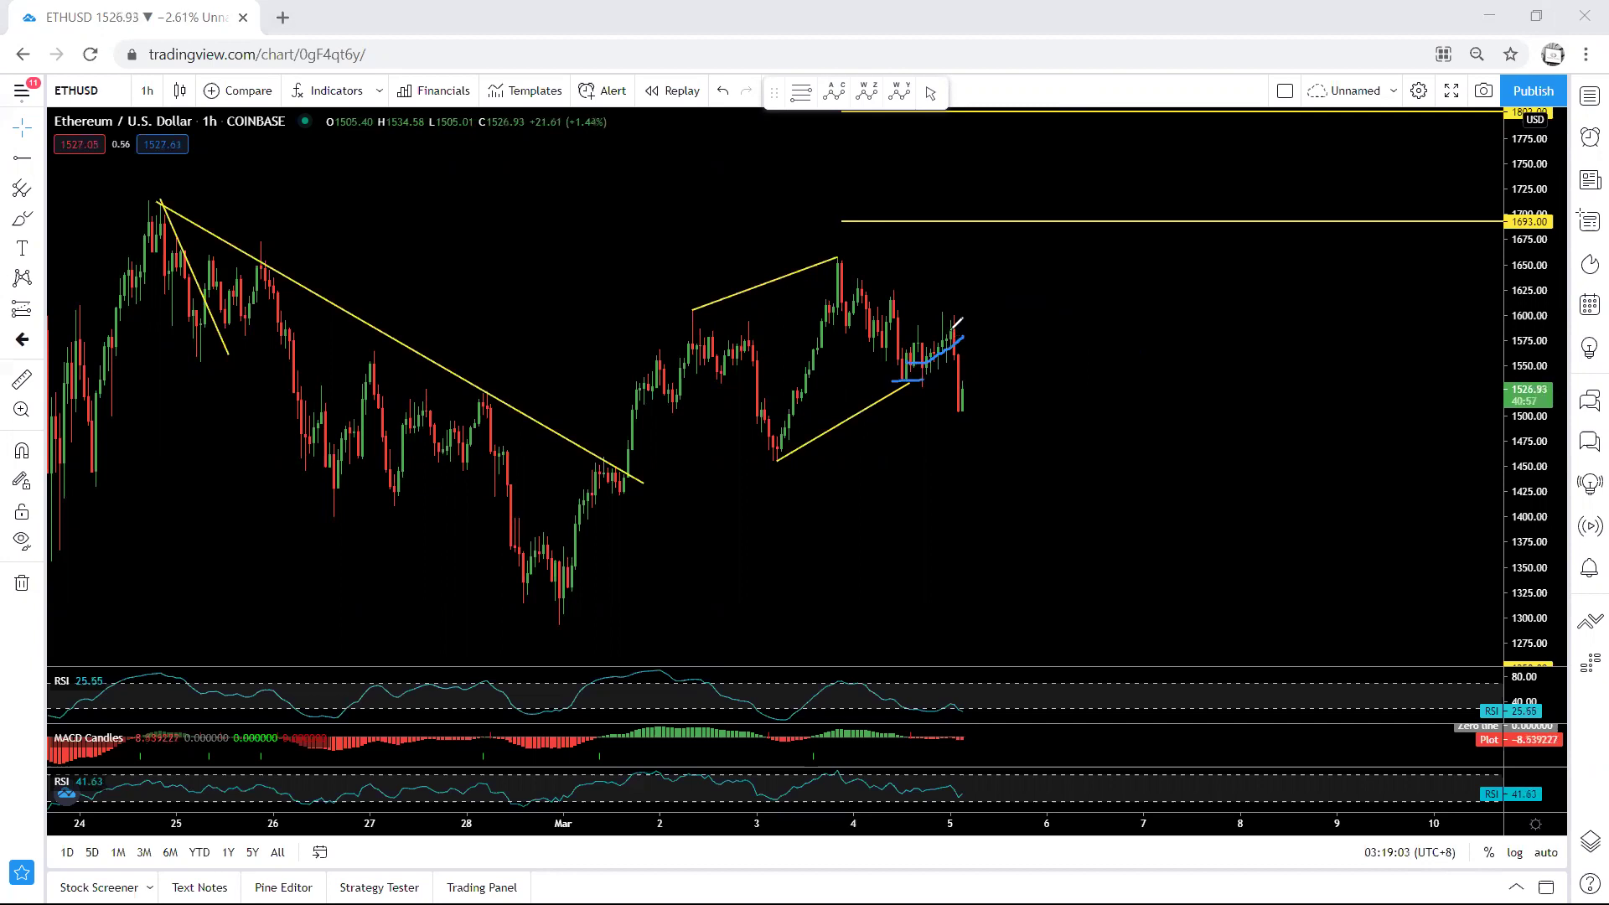
{"action": "mouse_move", "coordinate": [950, 333]}
{"action": "left_mouse_down"}
{"action": "mouse_move", "coordinate": [952, 408]}
{"action": "mouse_move", "coordinate": [971, 335]}
{"action": "mouse_move", "coordinate": [949, 356]}
{"action": "mouse_move", "coordinate": [966, 398]}
{"action": "left_mouse_up"}
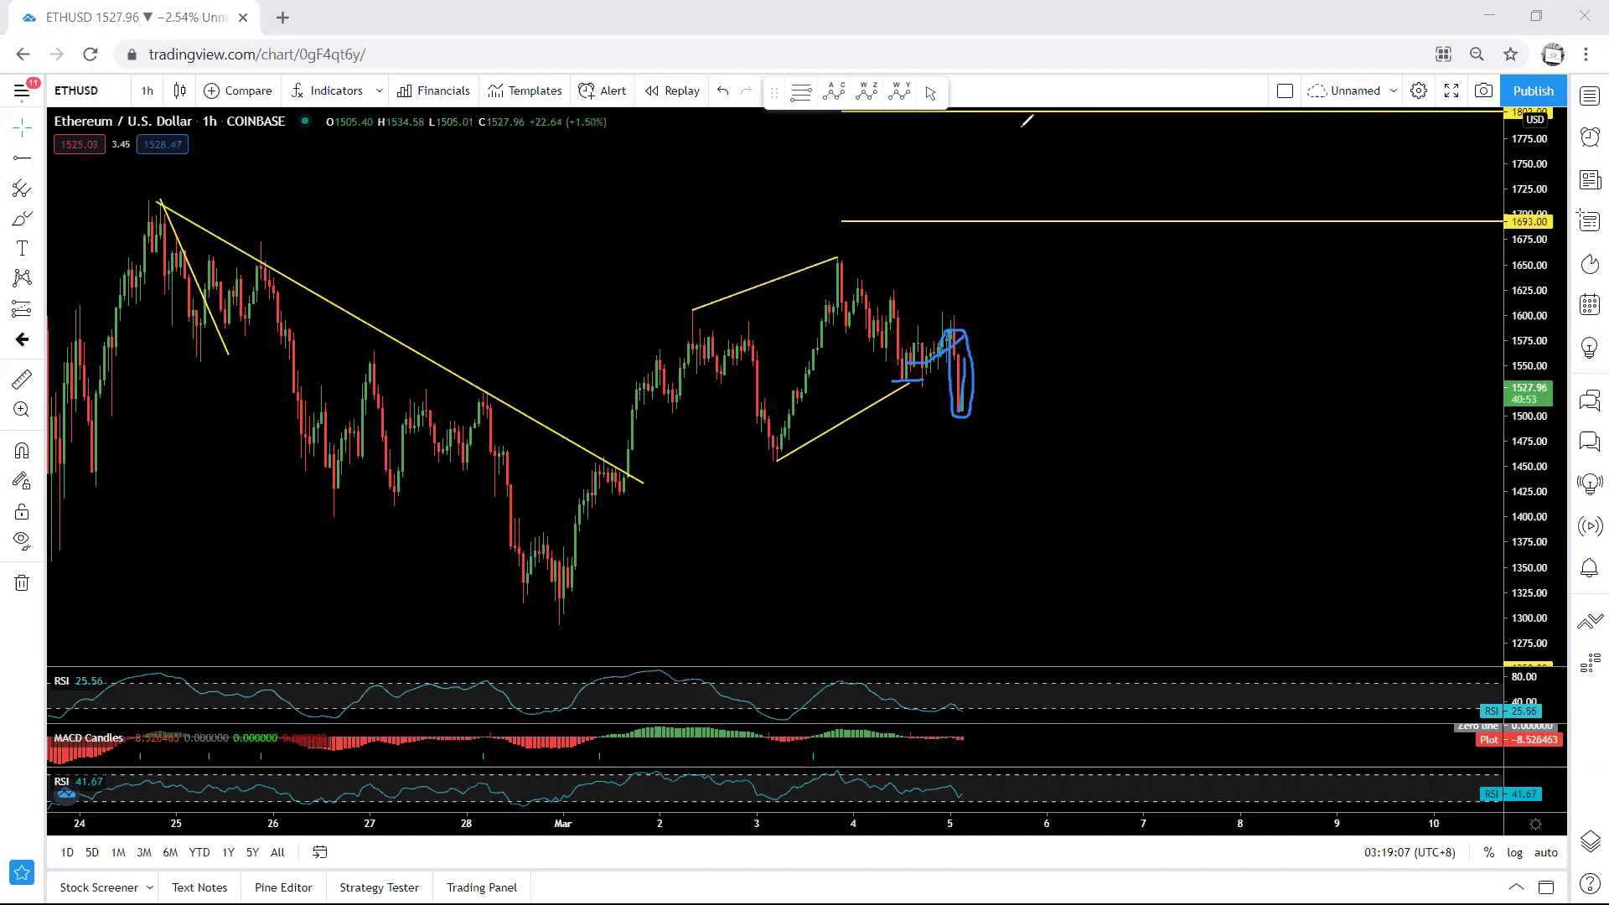
{"action": "key", "text": "e"}
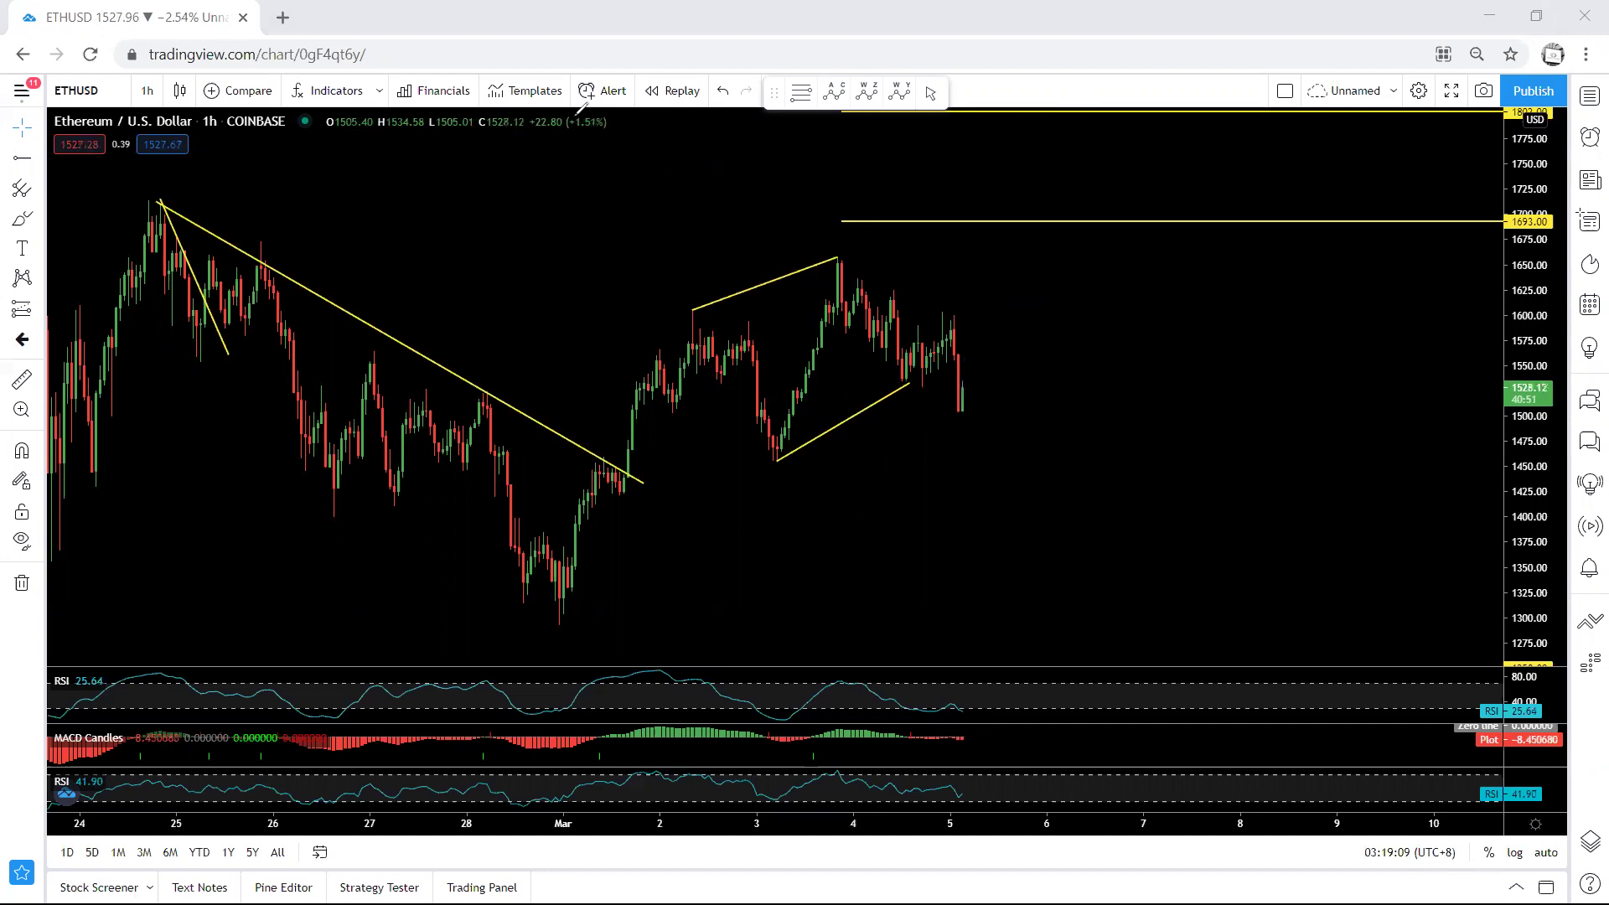
Extend the lower yellow trendline's end point to the low of the latest candles on 5 March.
{"action": "left_click_drag", "start_coordinate": [707, 255], "coordinate": [753, 258]}
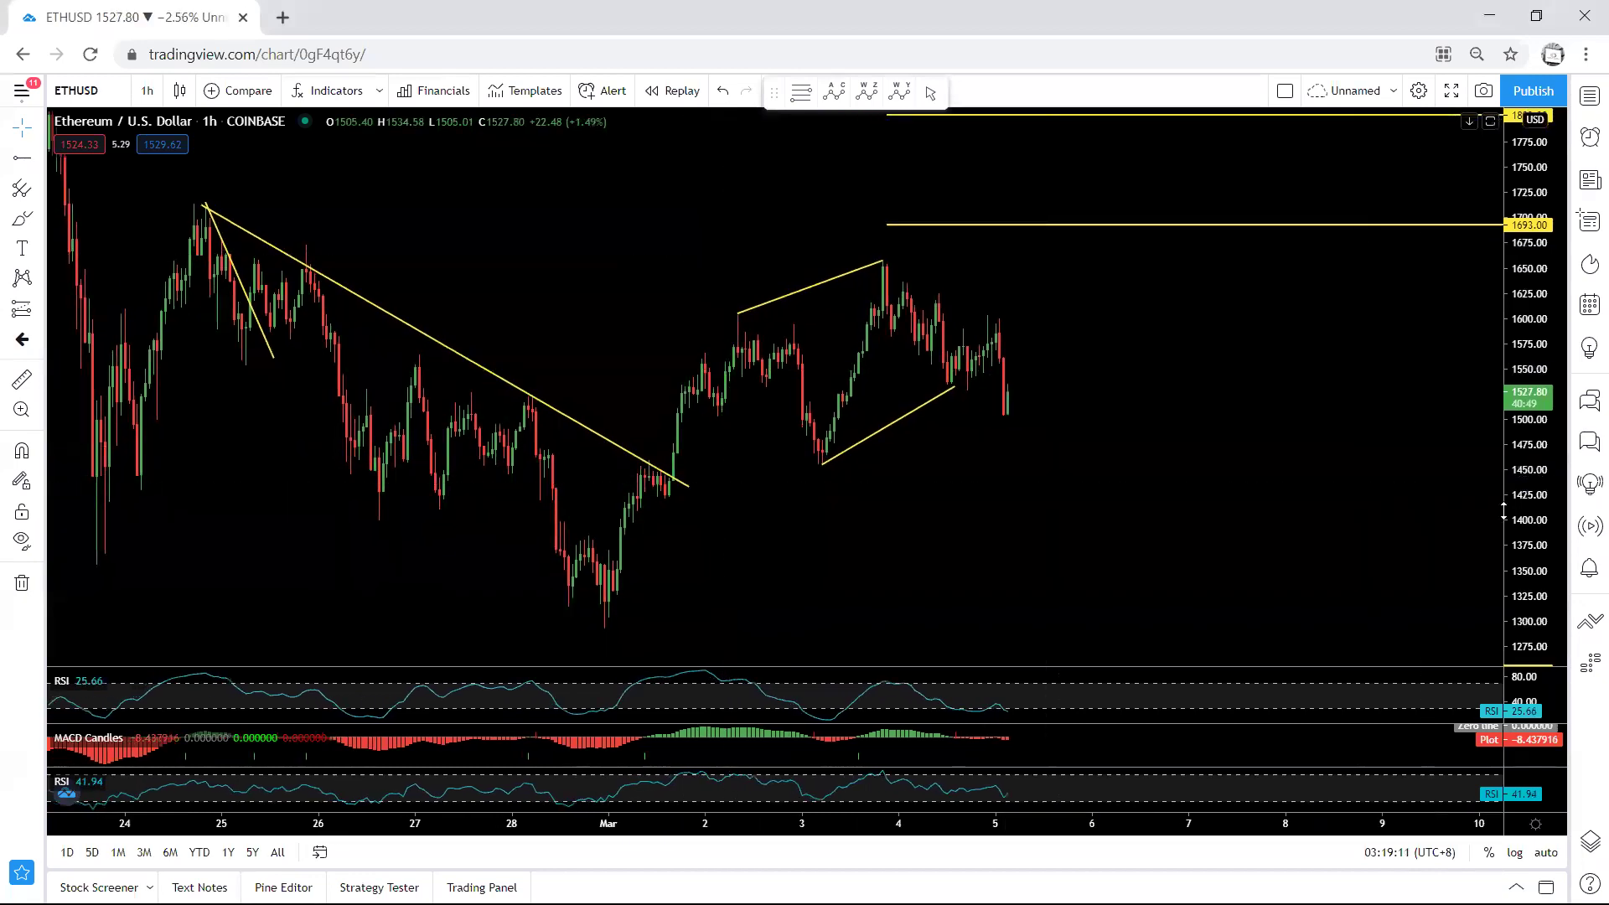
{"action": "left_click_drag", "start_coordinate": [1508, 517], "coordinate": [1503, 495]}
{"action": "left_click_drag", "start_coordinate": [1214, 488], "coordinate": [1198, 485]}
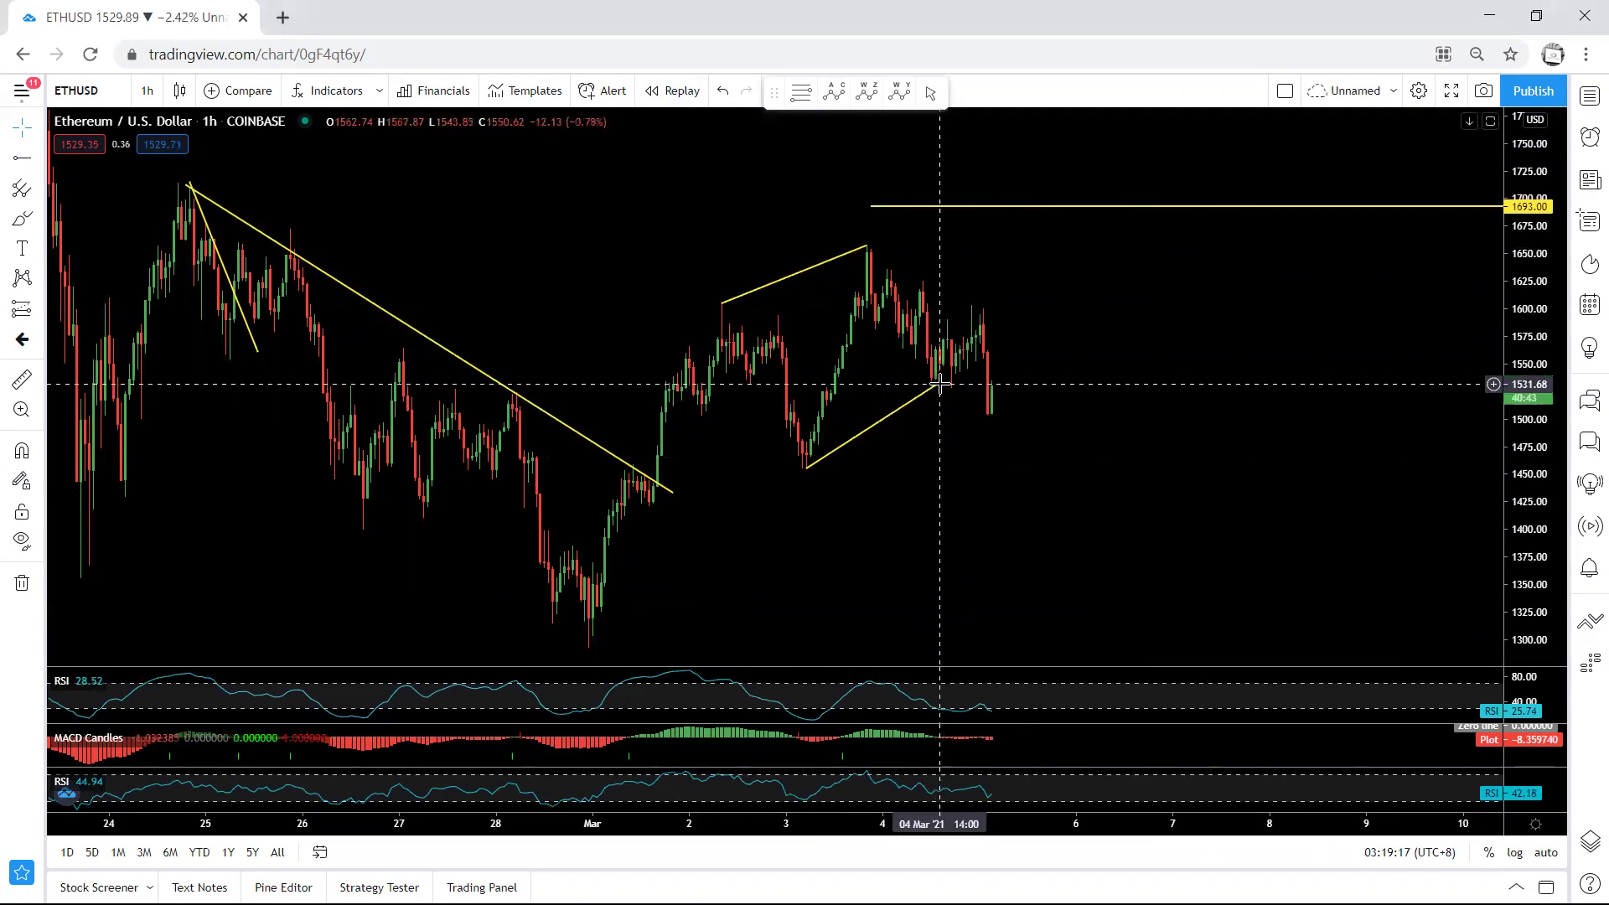
{"action": "left_click_drag", "start_coordinate": [940, 383], "coordinate": [1052, 465]}
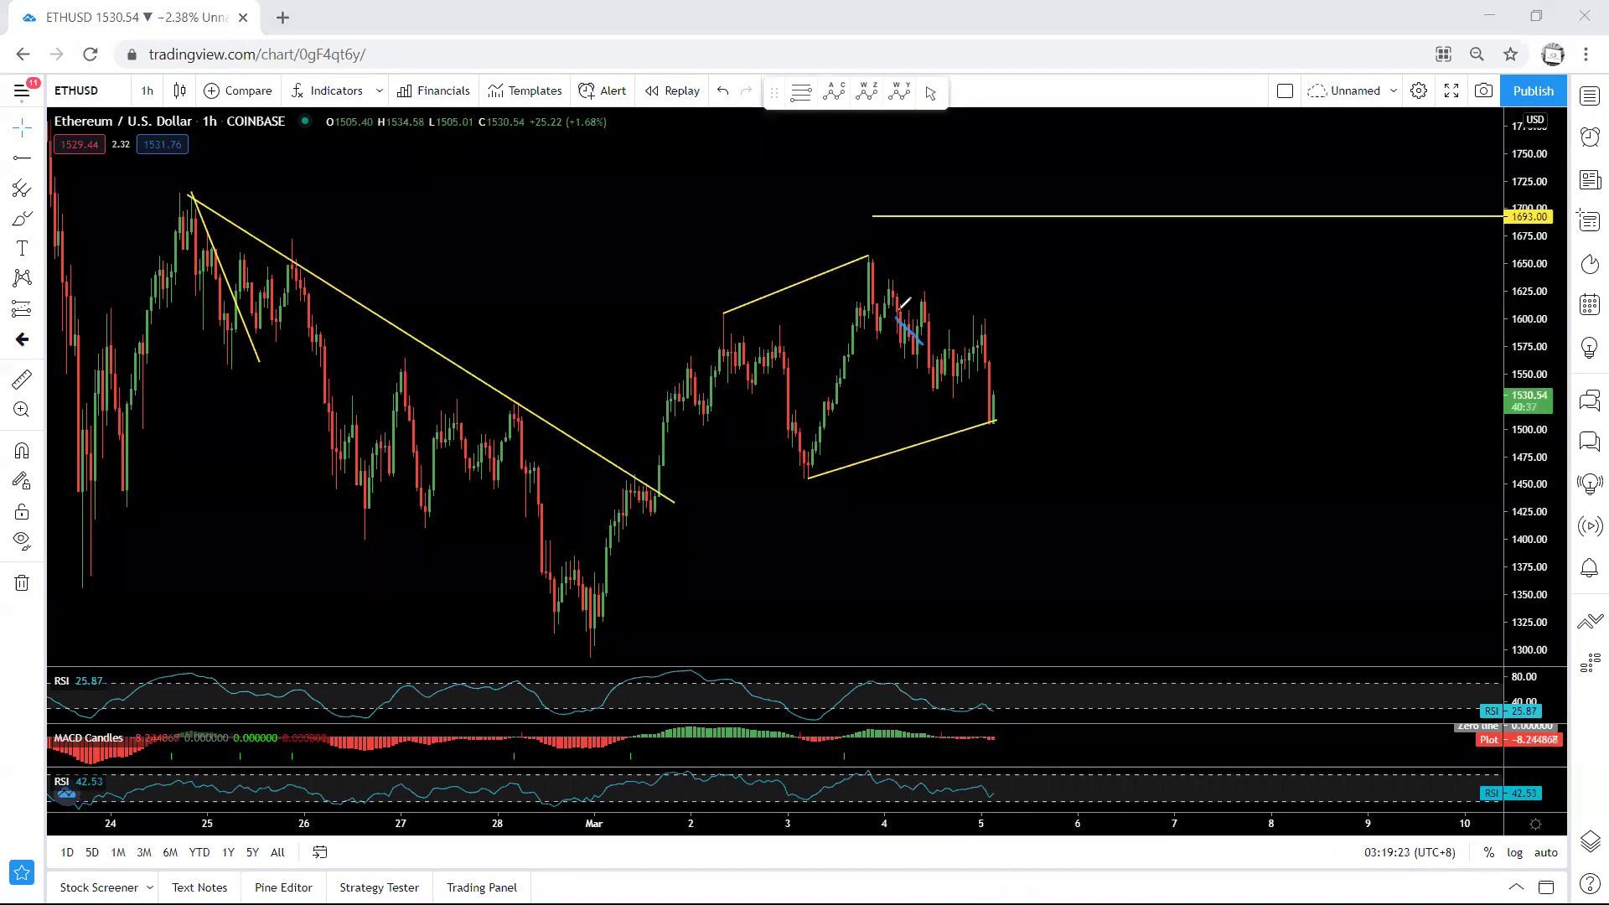
Sketch the decline from the early-March high and a rebound-and-drop path after the latest low, clearing the marks.
{"action": "left_click_drag", "start_coordinate": [873, 285], "coordinate": [992, 458]}
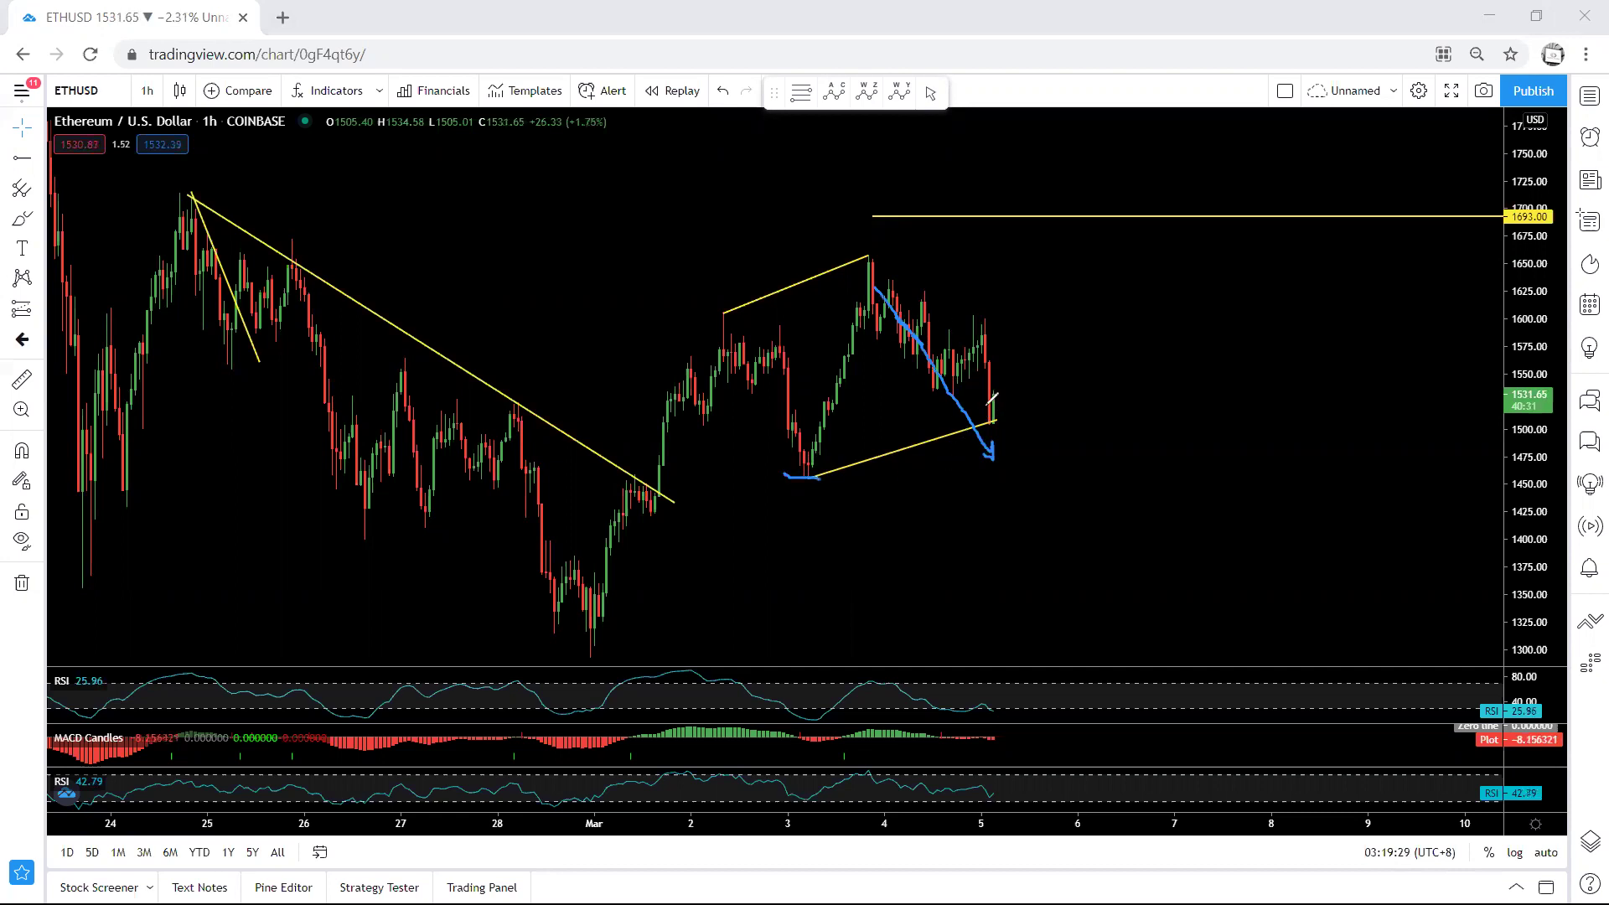
{"action": "key", "text": "e"}
{"action": "mouse_move", "coordinate": [990, 420]}
{"action": "left_mouse_down"}
{"action": "mouse_move", "coordinate": [1031, 377]}
{"action": "mouse_move", "coordinate": [1054, 430]}
{"action": "mouse_move", "coordinate": [1044, 450]}
{"action": "left_mouse_up"}
{"action": "left_click_drag", "start_coordinate": [922, 374], "coordinate": [967, 347]}
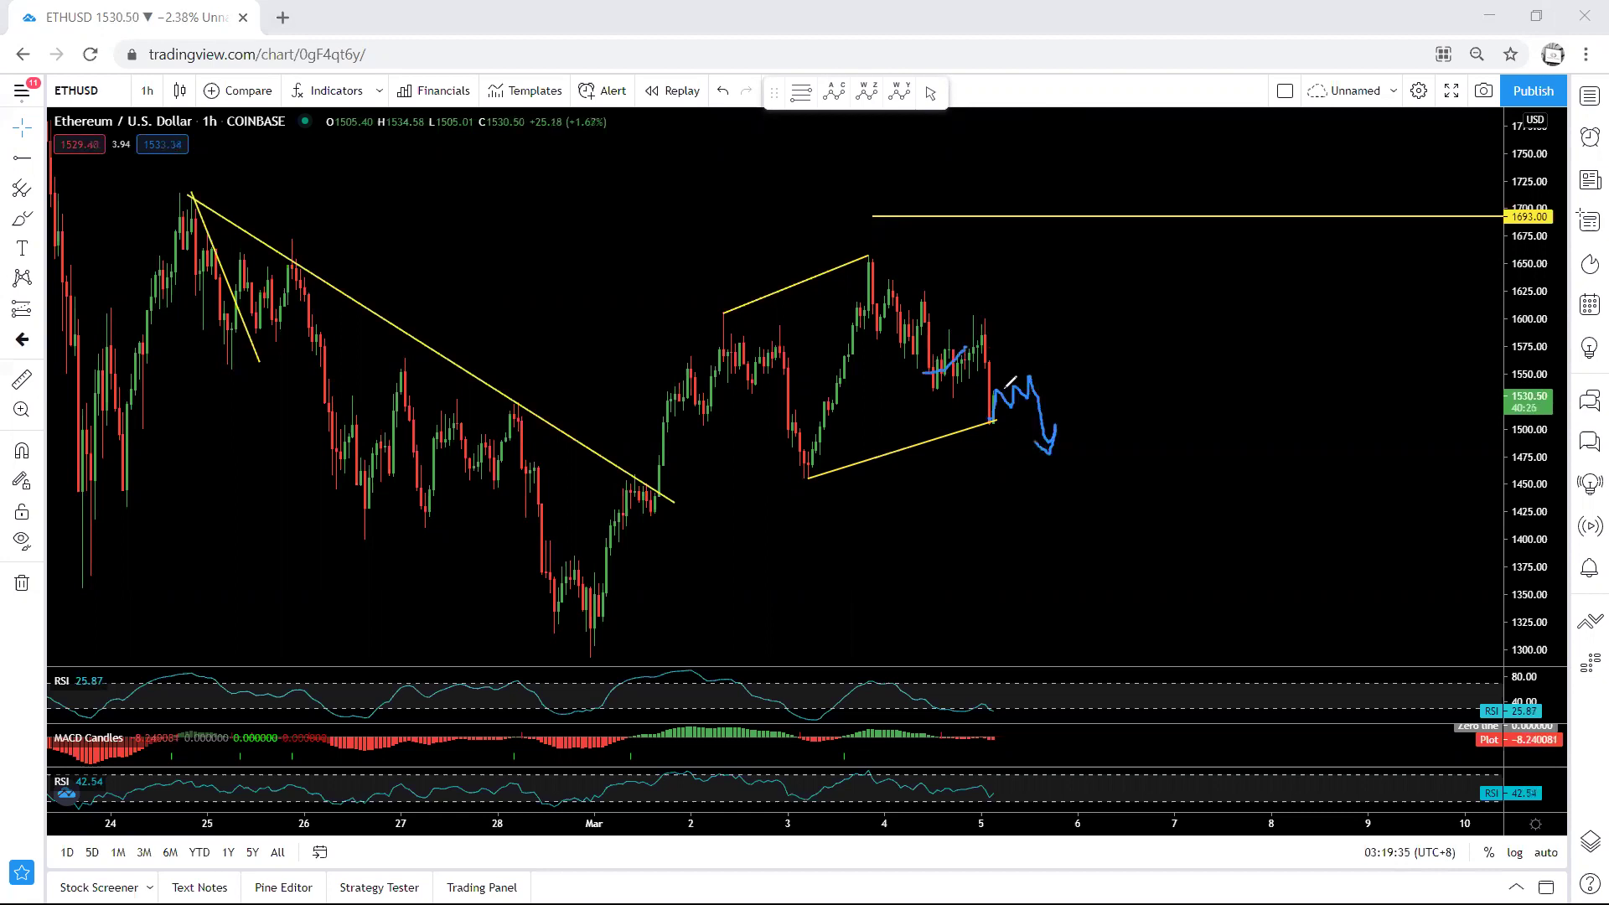
{"action": "key", "text": "e"}
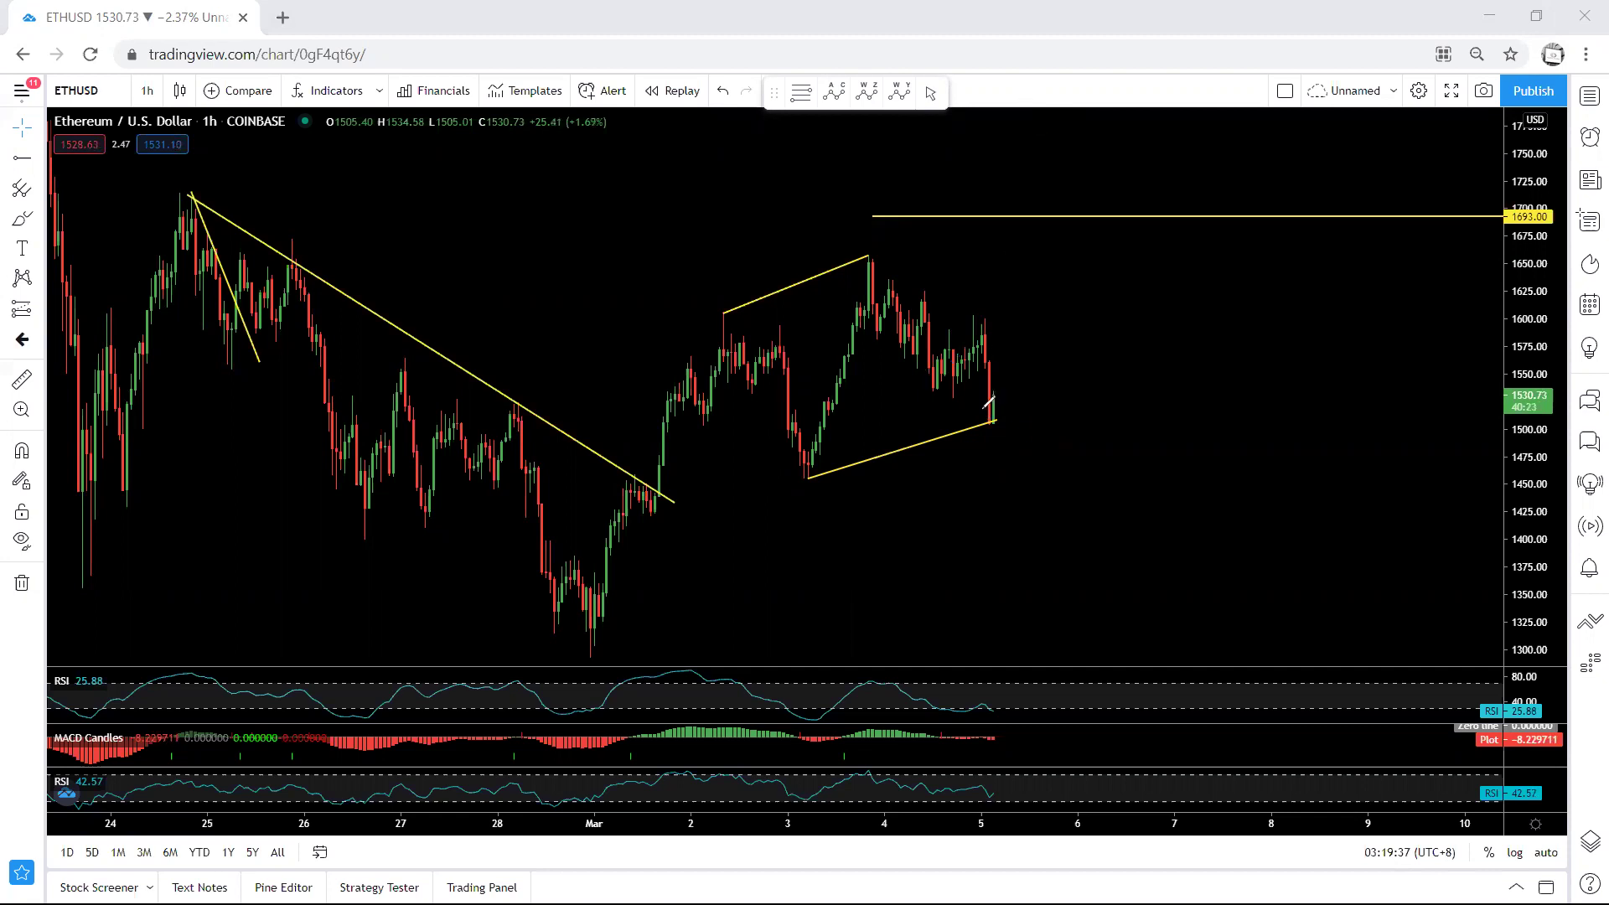
{"action": "left_click_drag", "start_coordinate": [981, 411], "coordinate": [1029, 359]}
{"action": "key", "text": "ctrl+z"}
View the chart on the 1 day timeframe and sketch a rebound up from the late-February low, clearing the sketch.
{"action": "left_click", "coordinate": [146, 91]}
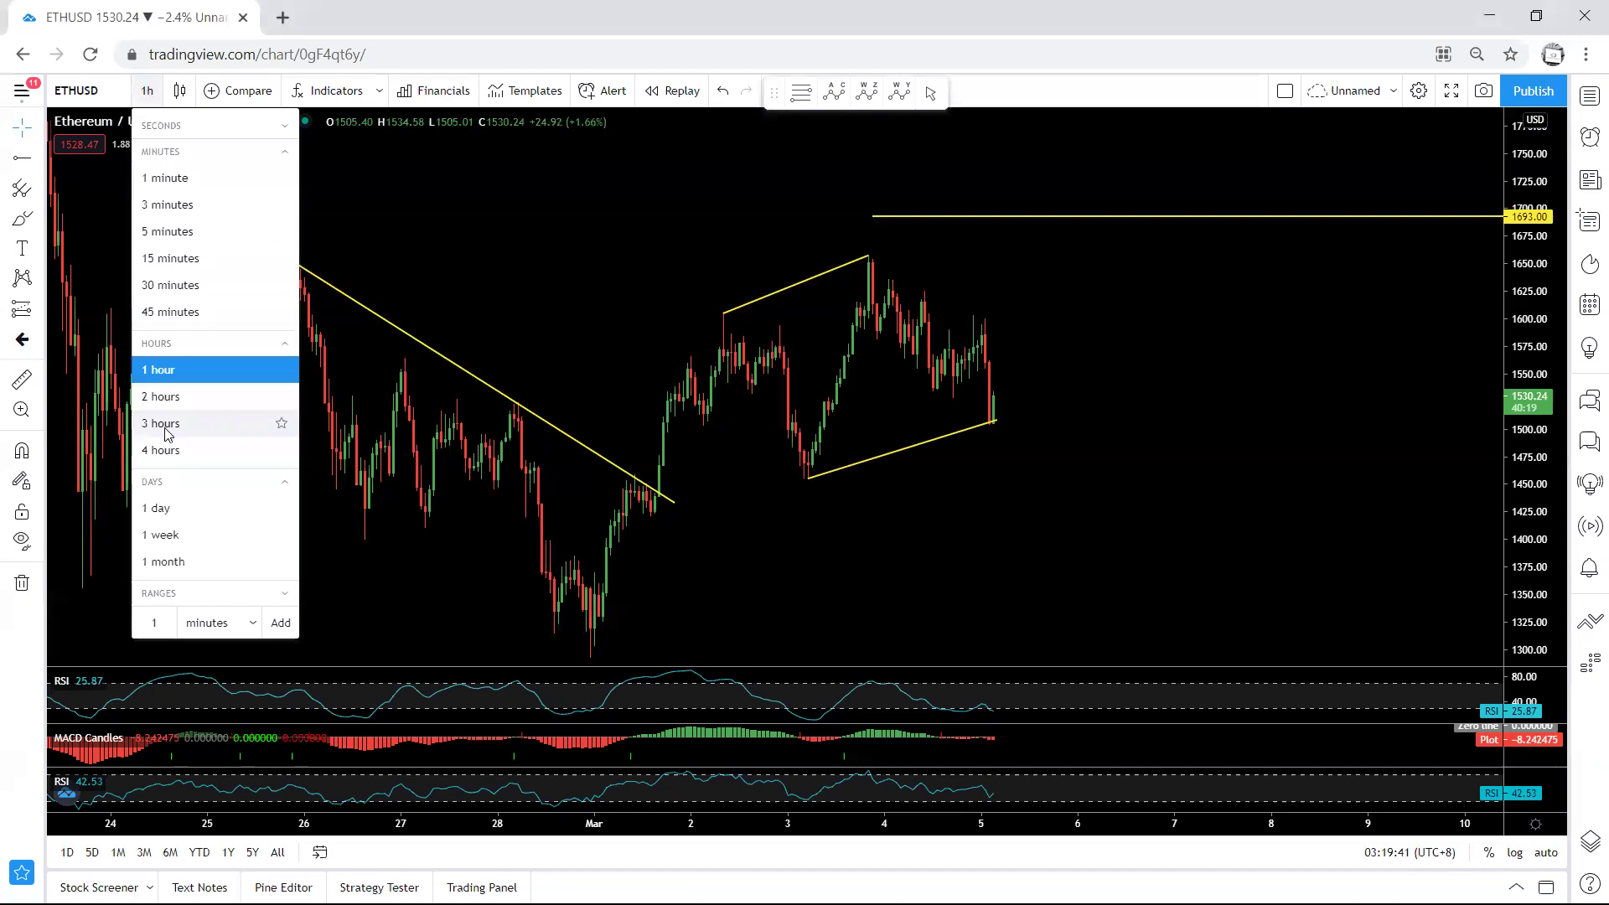
{"action": "left_click", "coordinate": [160, 509]}
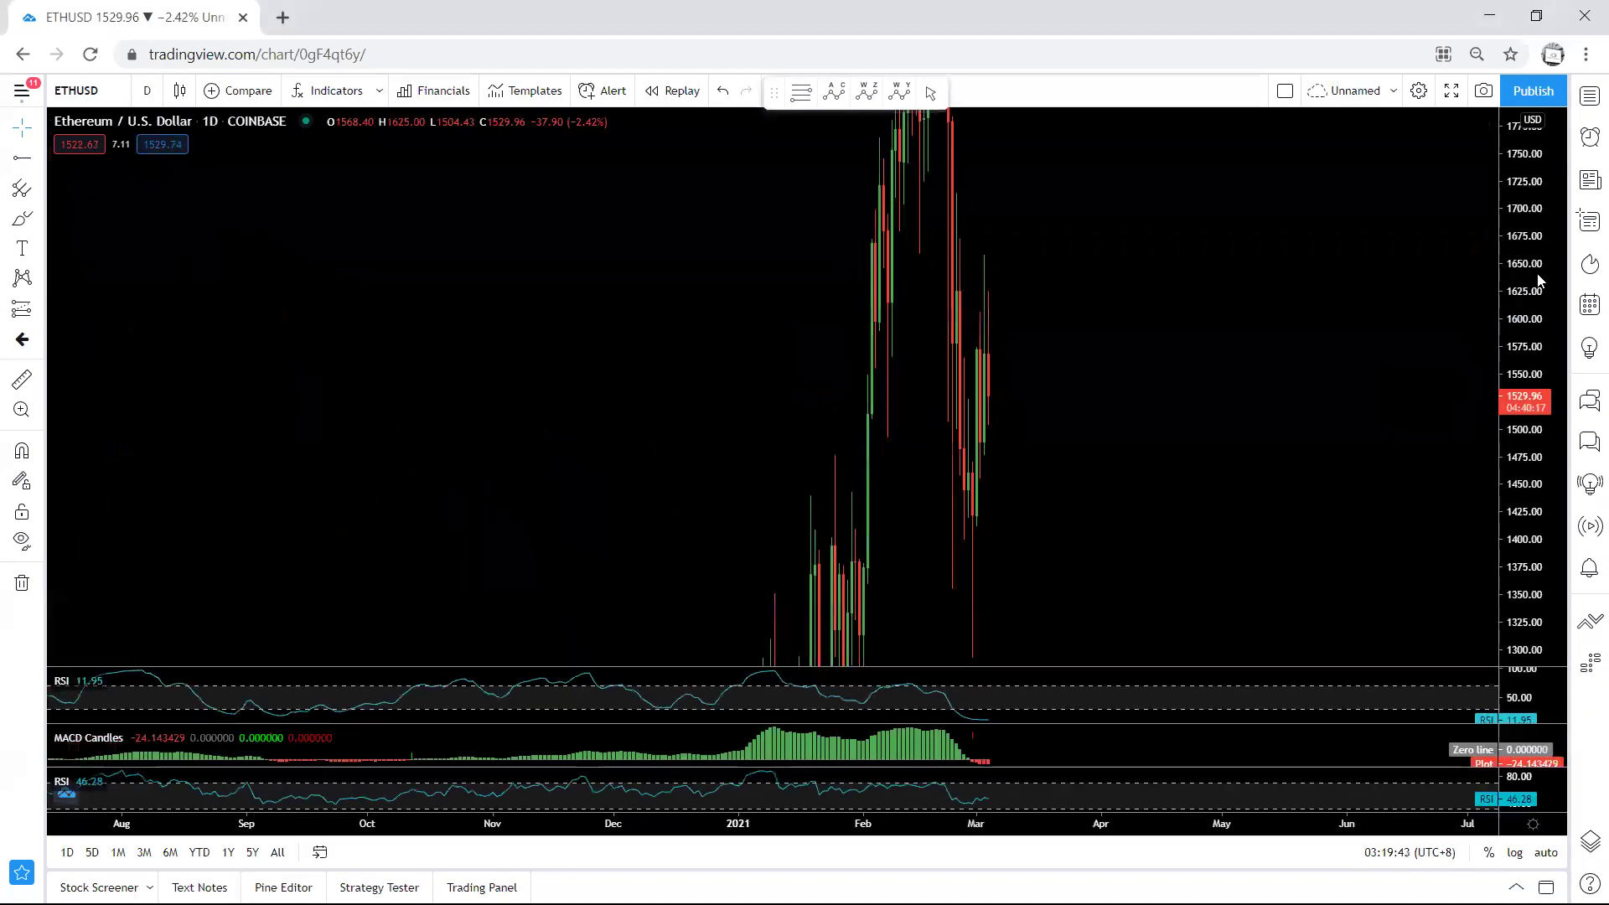
{"action": "double_click", "coordinate": [1537, 276]}
{"action": "left_click_drag", "start_coordinate": [1533, 289], "coordinate": [1533, 354]}
{"action": "left_click_drag", "start_coordinate": [1251, 315], "coordinate": [1153, 351]}
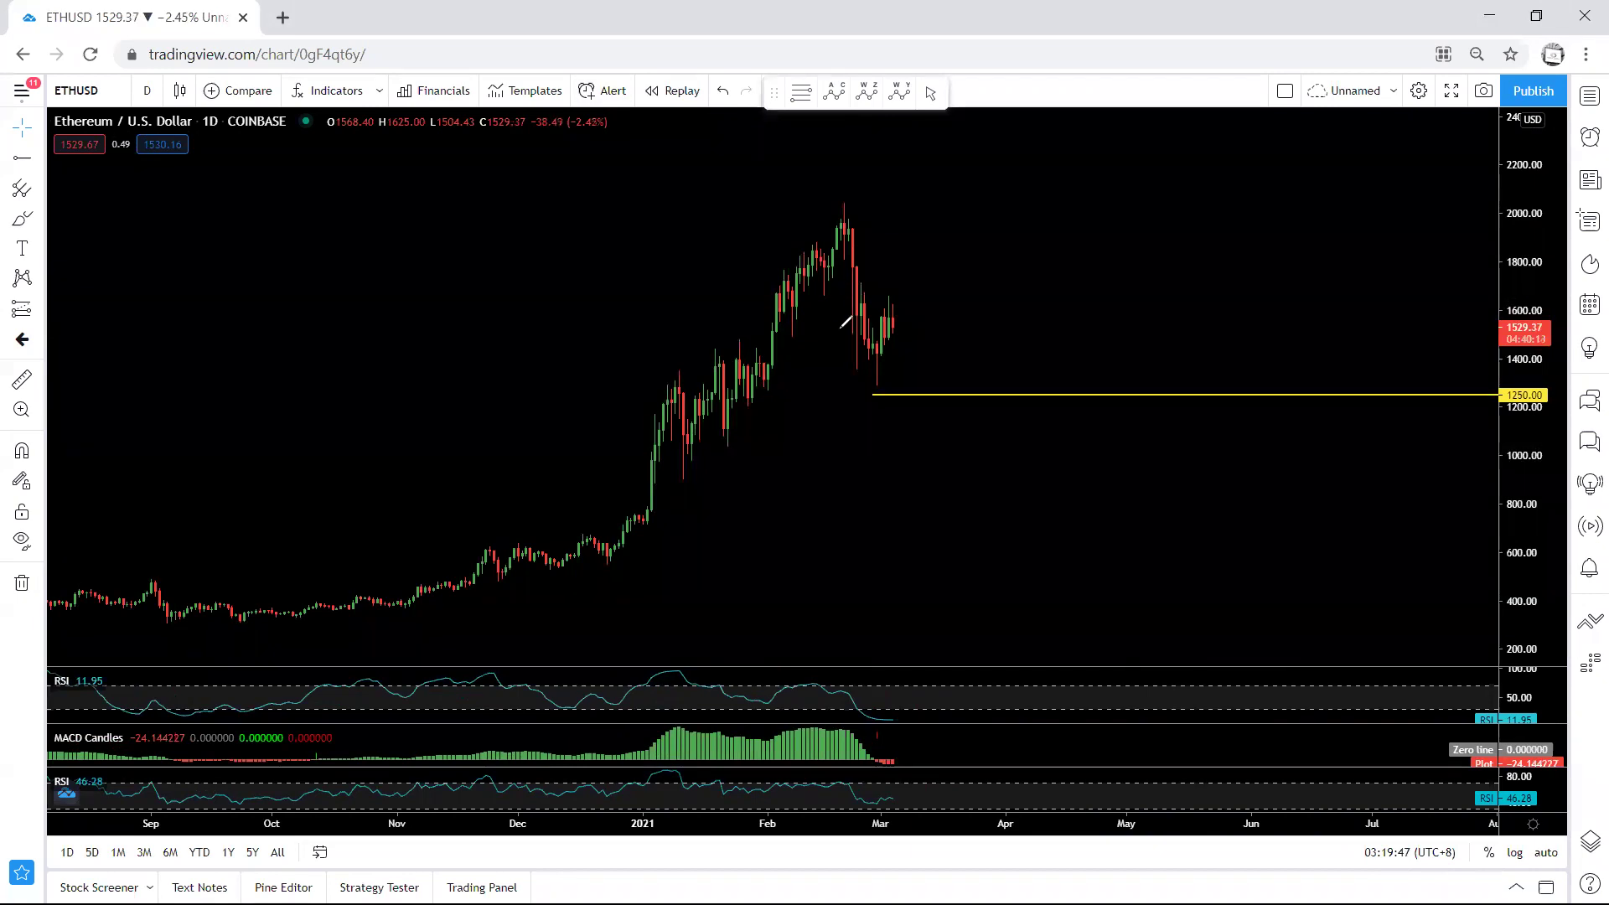
{"action": "left_click_drag", "start_coordinate": [861, 353], "coordinate": [922, 266]}
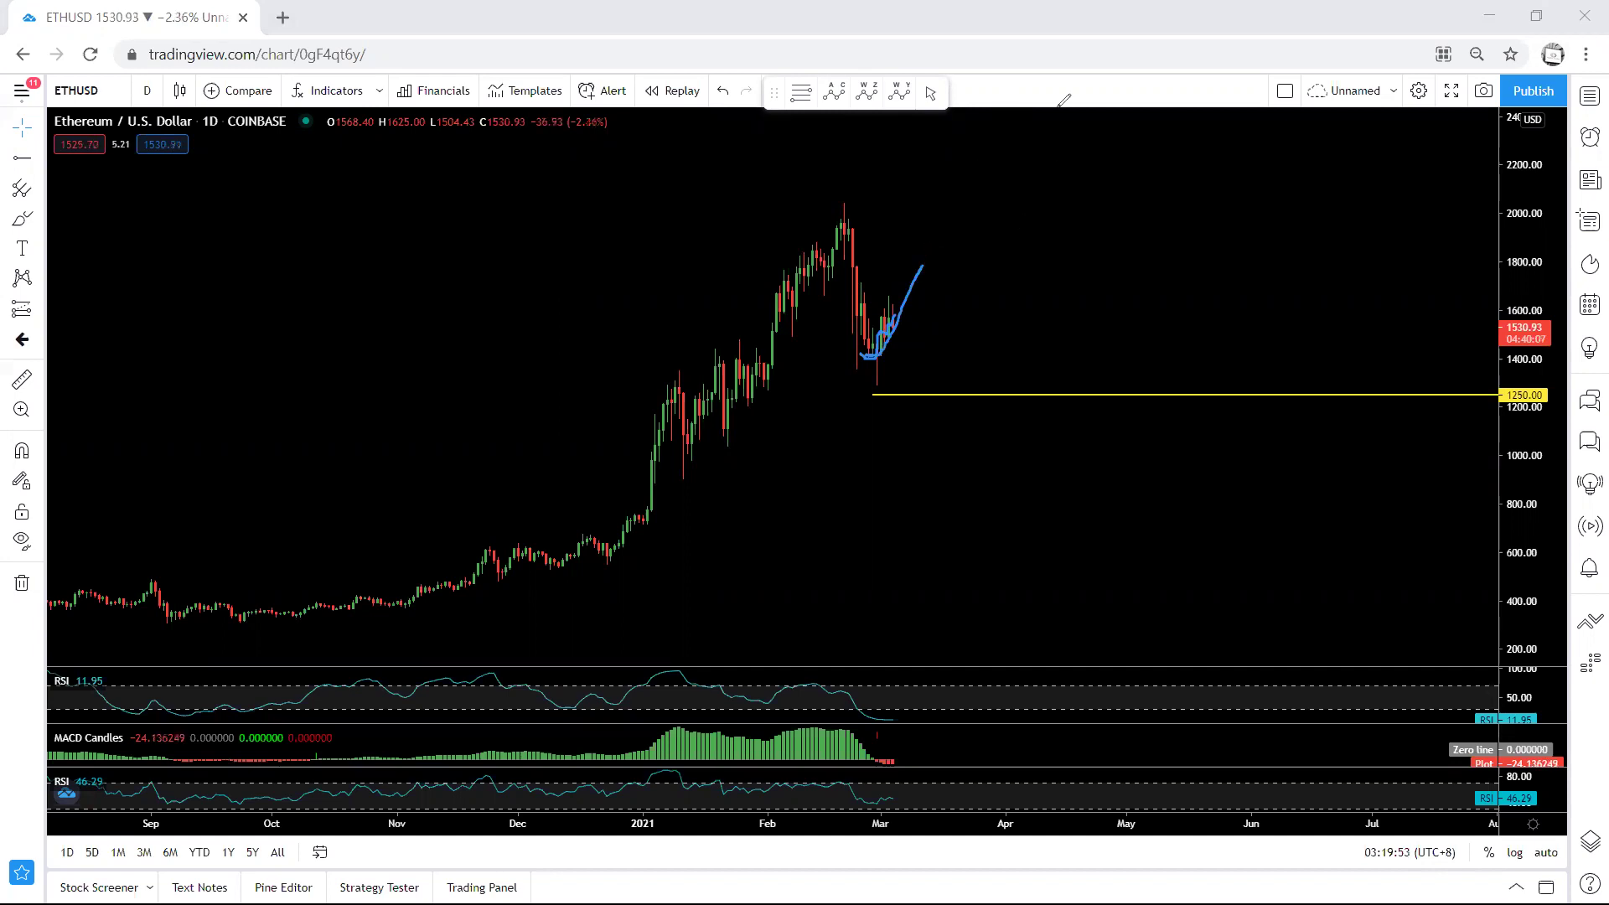
{"action": "key", "text": "ctrl+z"}
Switch the chart to the 4 hours timeframe with the 1250, 1693 and 1802 levels in view.
{"action": "left_click", "coordinate": [147, 90]}
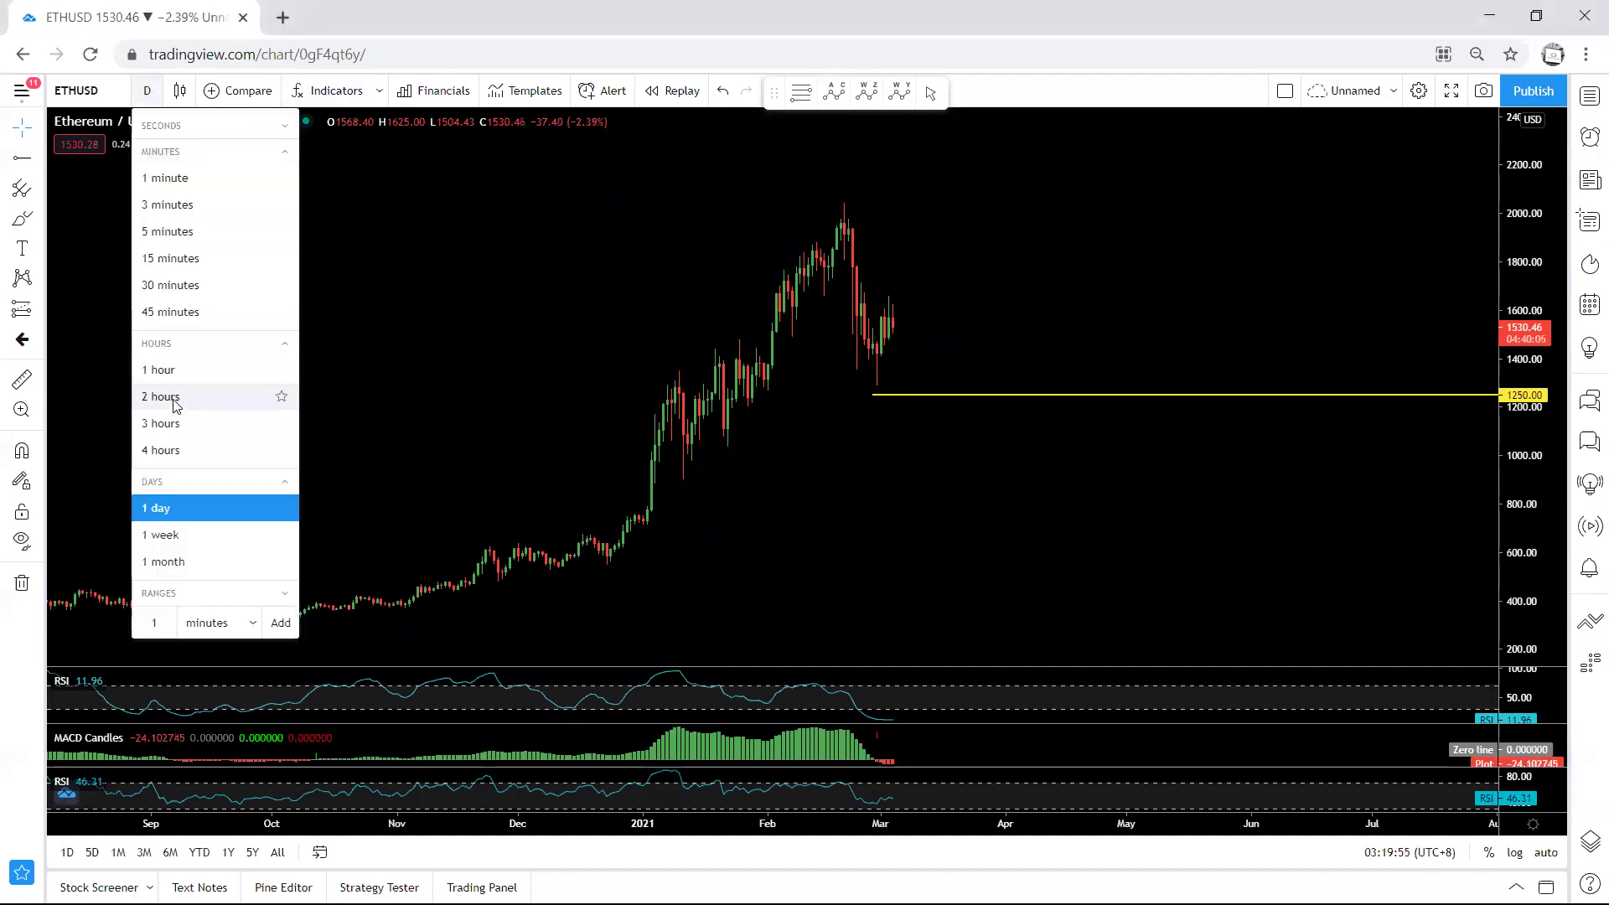
{"action": "left_click", "coordinate": [191, 458]}
{"action": "double_click", "coordinate": [1514, 515]}
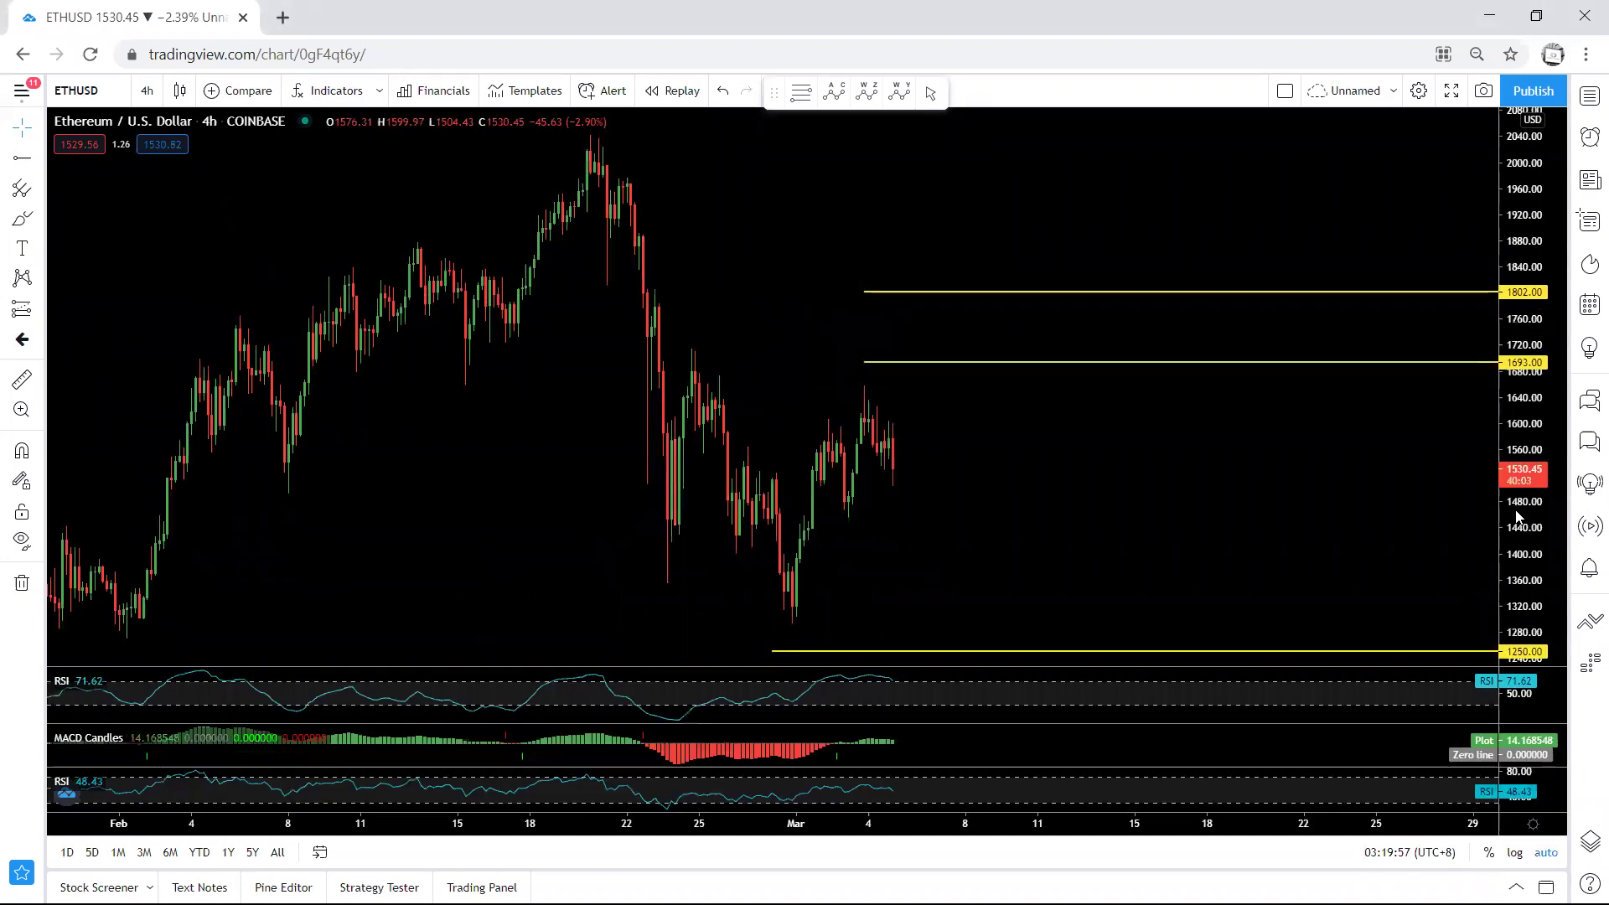
{"action": "left_click_drag", "start_coordinate": [1529, 543], "coordinate": [1536, 556]}
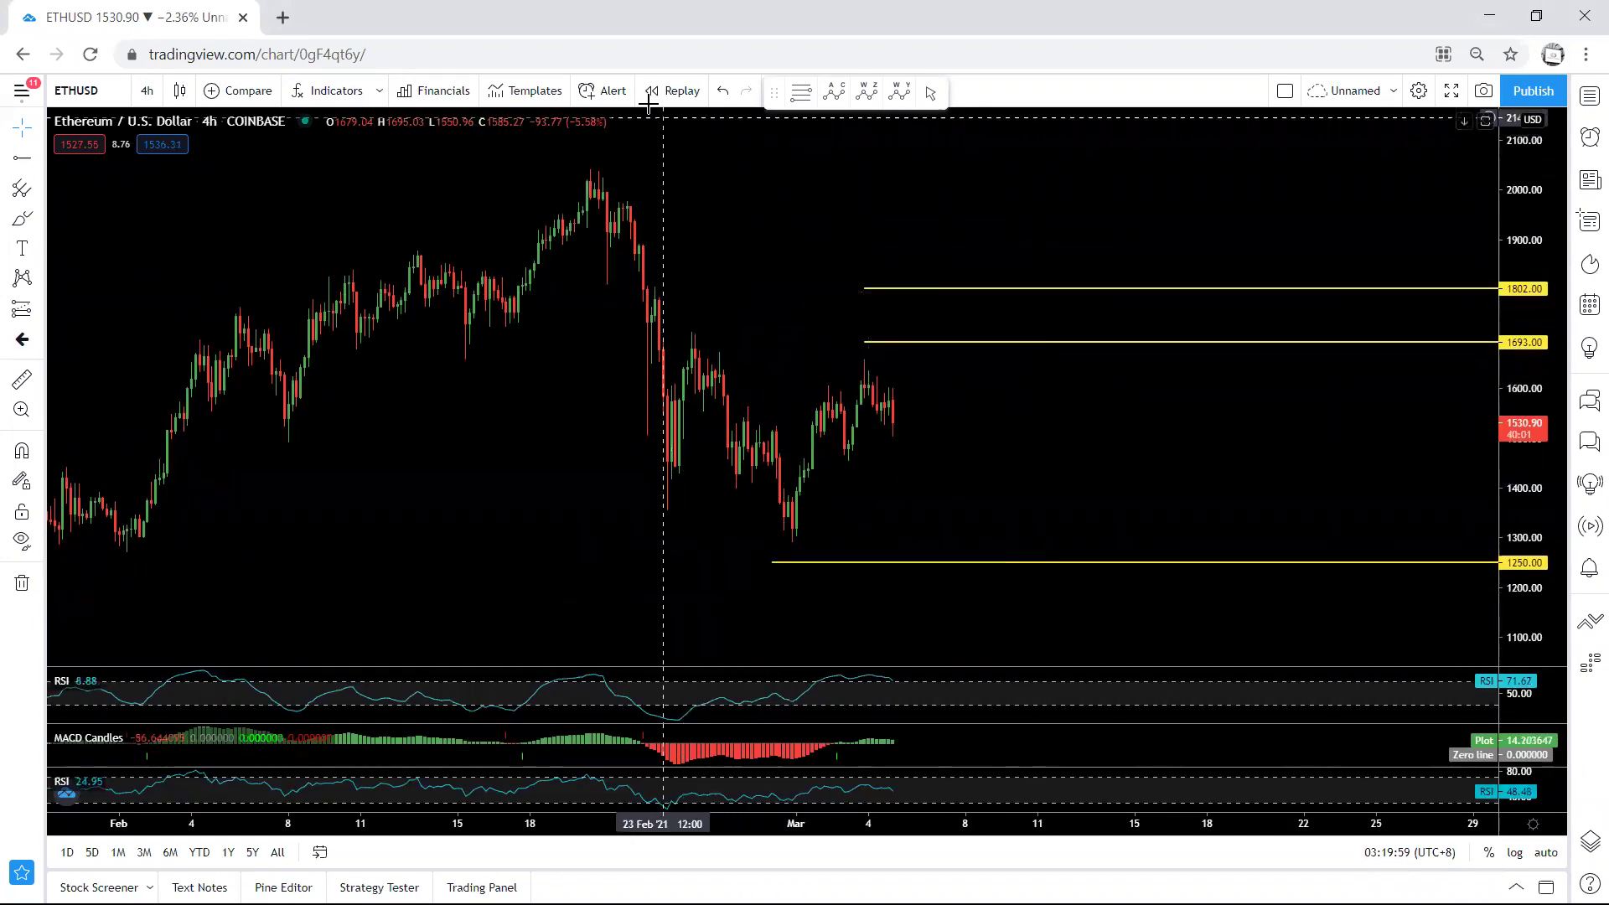
Outline the early-March highs and lows, sketch a rise through 1693 towards 1802, and clear the sketch.
{"action": "left_click_drag", "start_coordinate": [813, 394], "coordinate": [856, 366]}
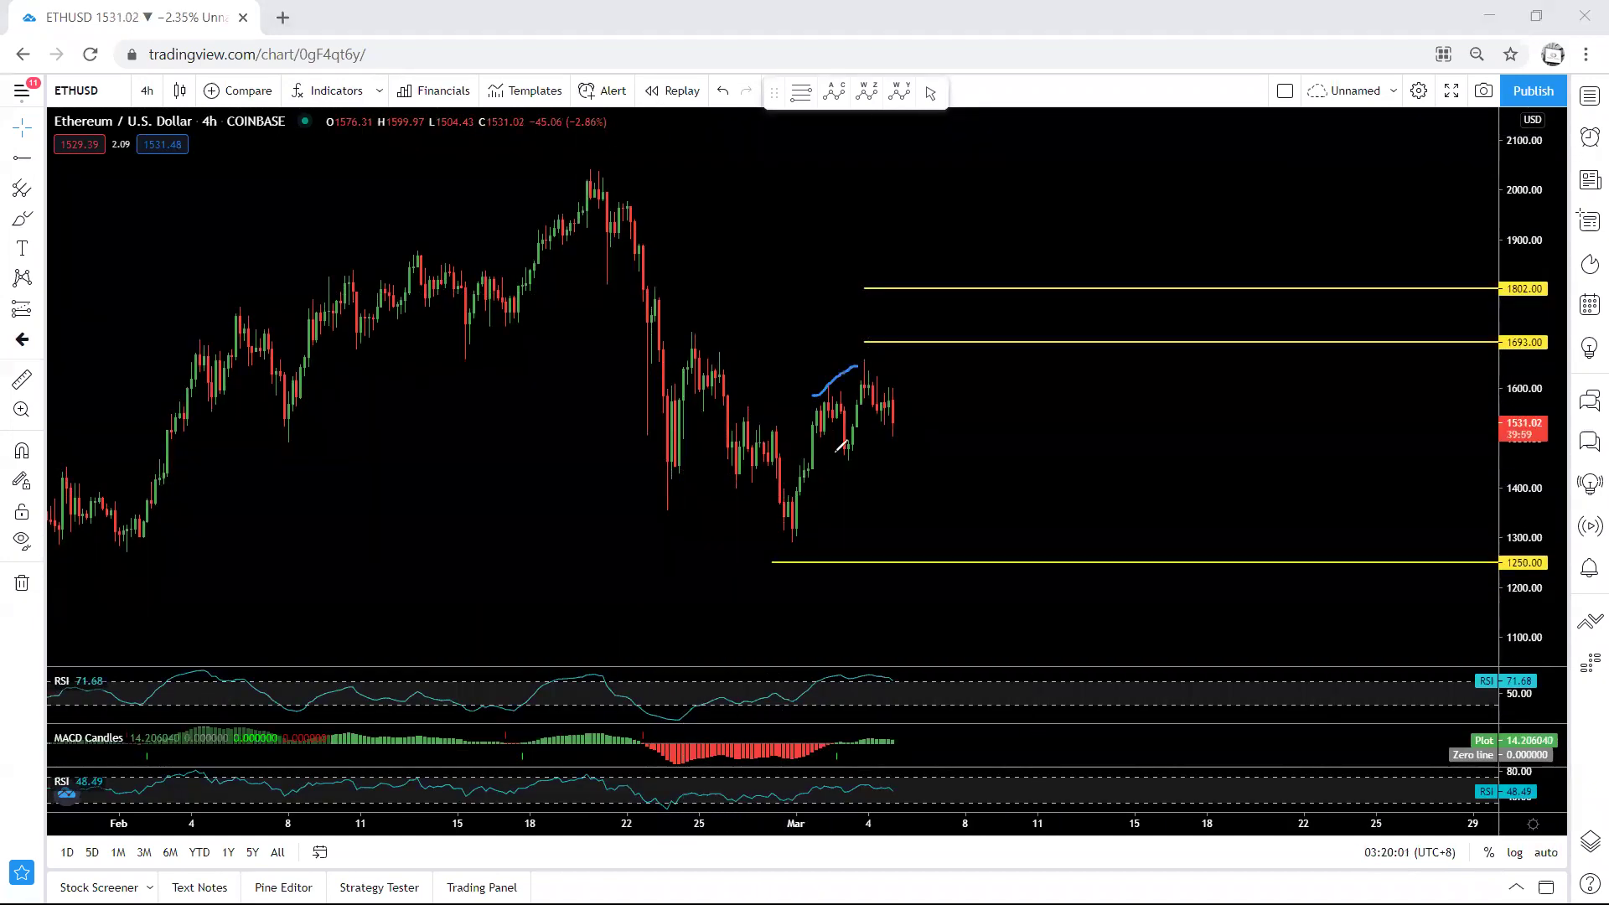
{"action": "mouse_move", "coordinate": [836, 462]}
{"action": "left_mouse_down"}
{"action": "mouse_move", "coordinate": [924, 373]}
{"action": "mouse_move", "coordinate": [940, 302]}
{"action": "left_mouse_up"}
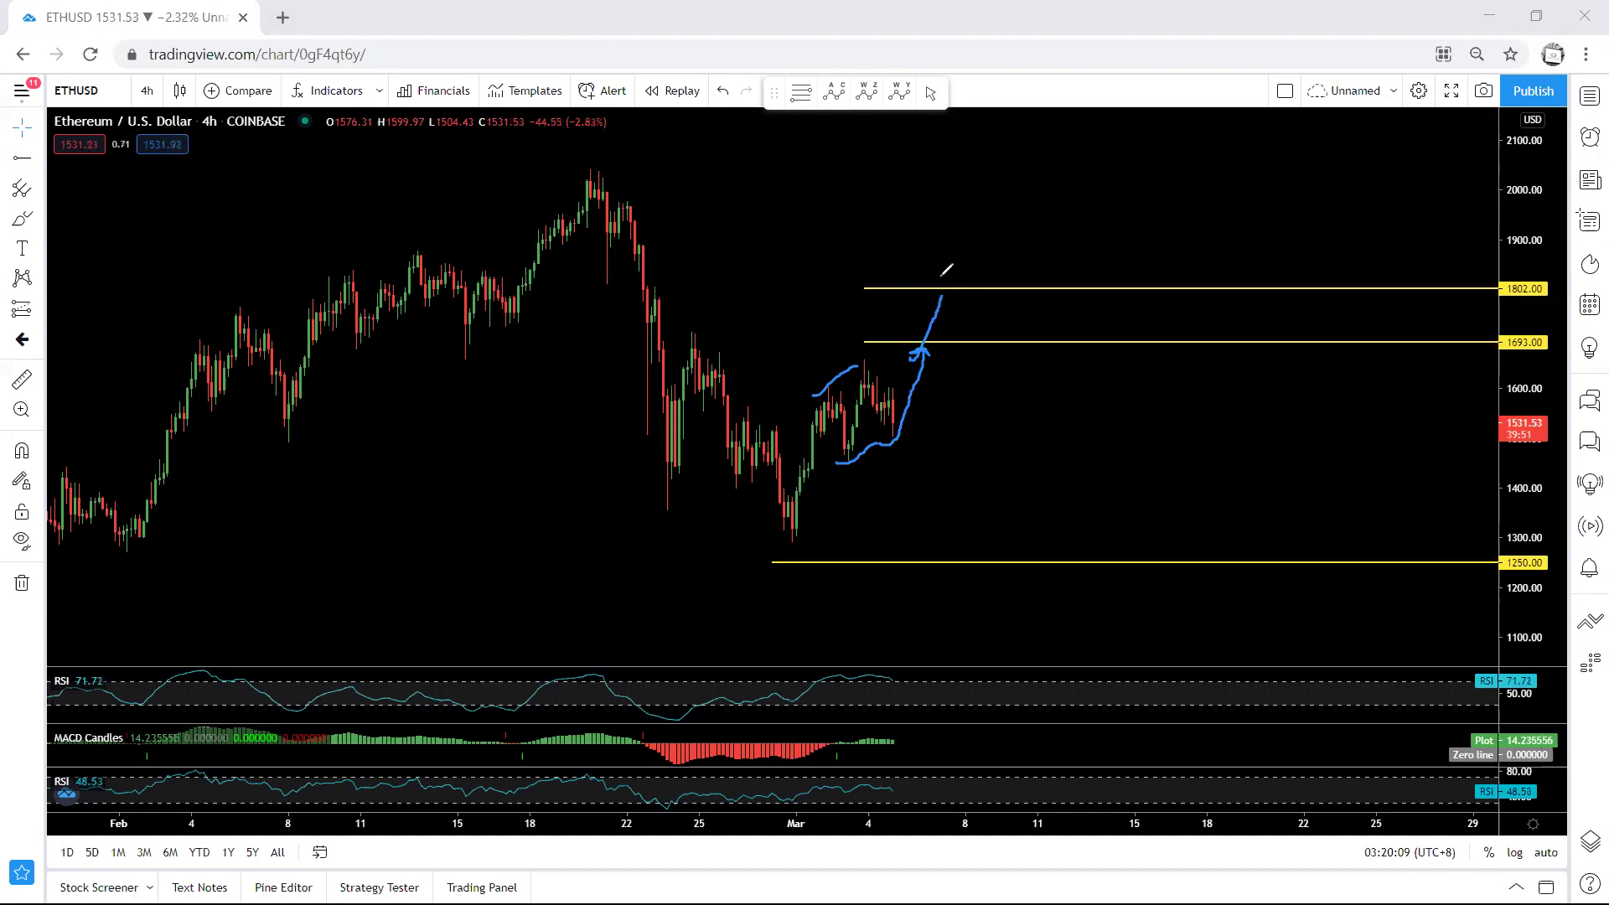
{"action": "key", "text": "e"}
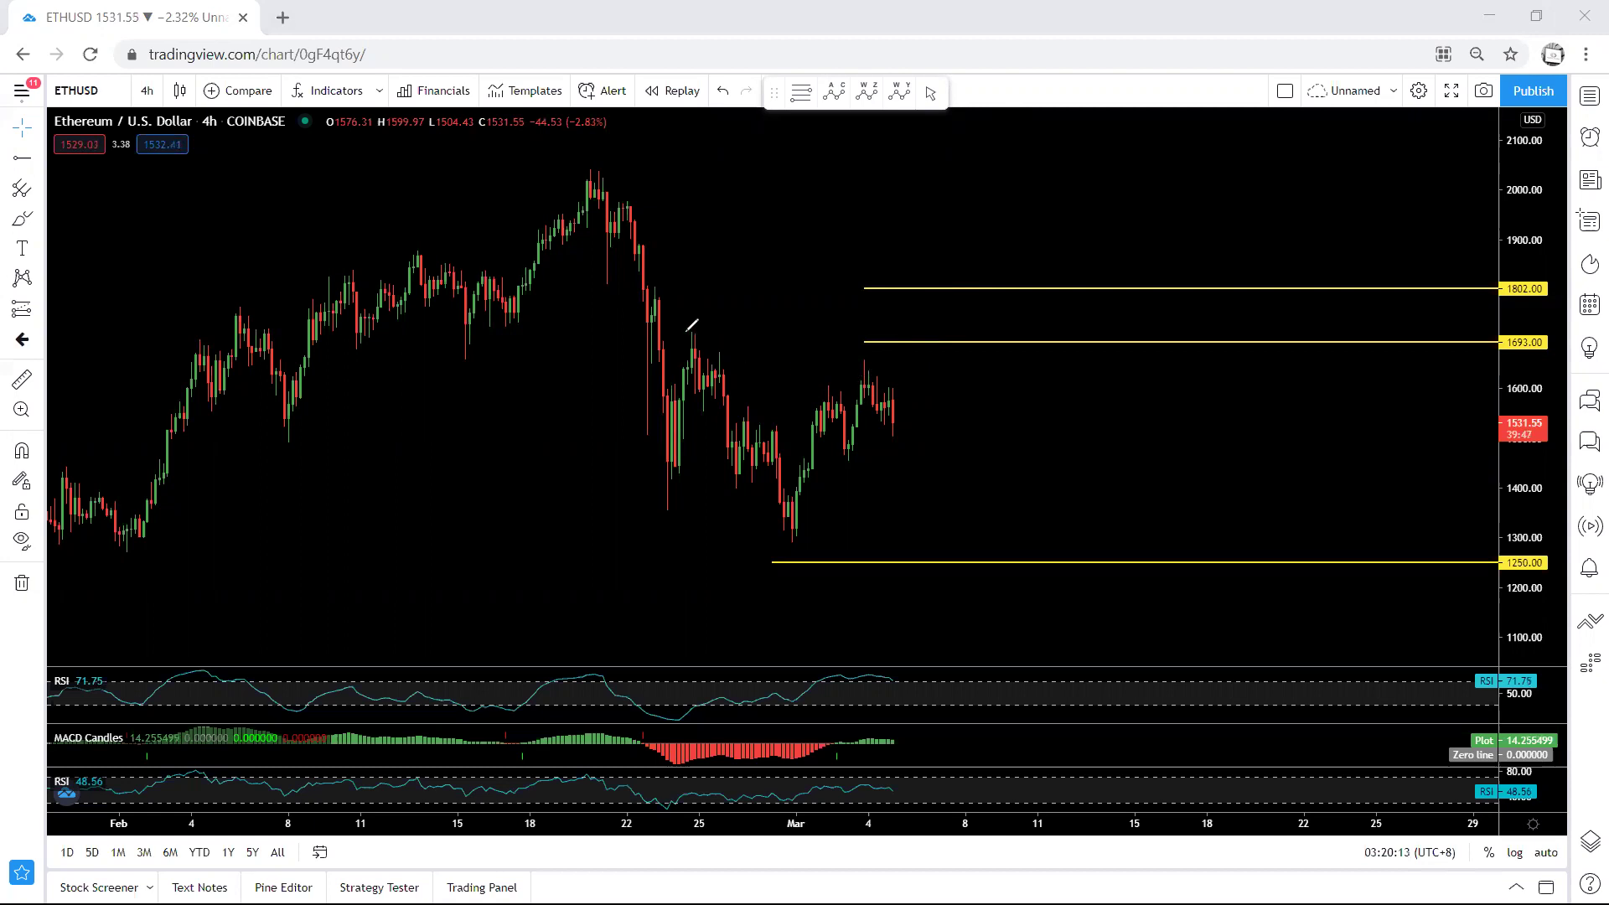
Mark the late-February swing high and the price area just below it, and clear the marks.
{"action": "left_click_drag", "start_coordinate": [684, 333], "coordinate": [700, 333]}
{"action": "key", "text": "Escape"}
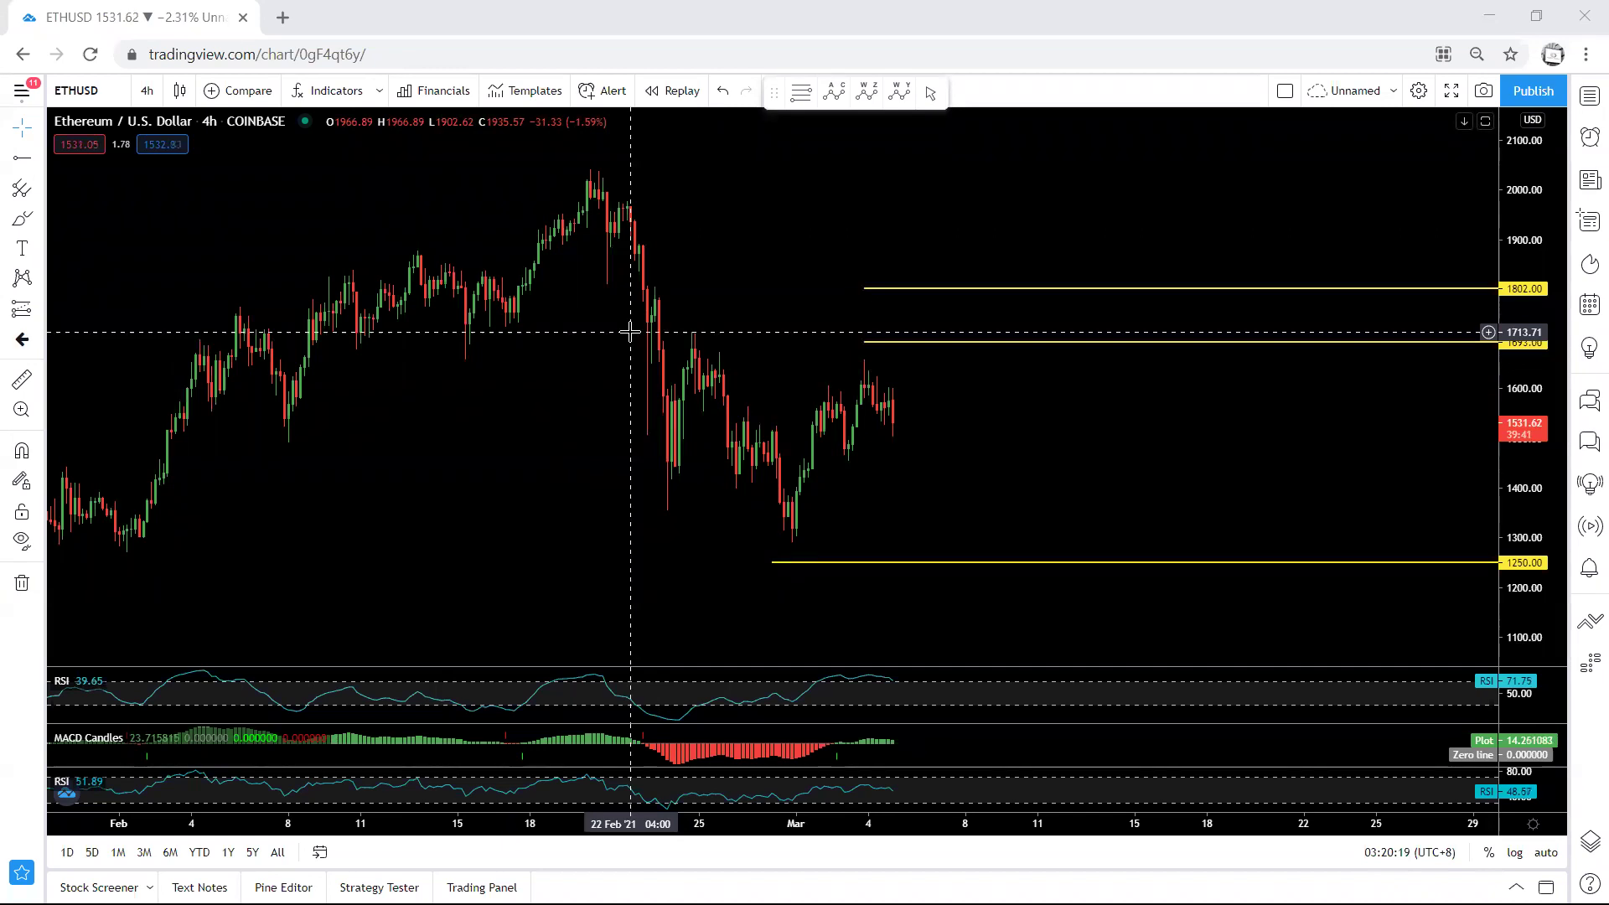
{"action": "mouse_move", "coordinate": [660, 337]}
{"action": "left_mouse_down"}
{"action": "mouse_move", "coordinate": [892, 347]}
{"action": "mouse_move", "coordinate": [762, 527]}
{"action": "mouse_move", "coordinate": [693, 403]}
{"action": "left_mouse_up"}
{"action": "key", "text": "ctrl+z"}
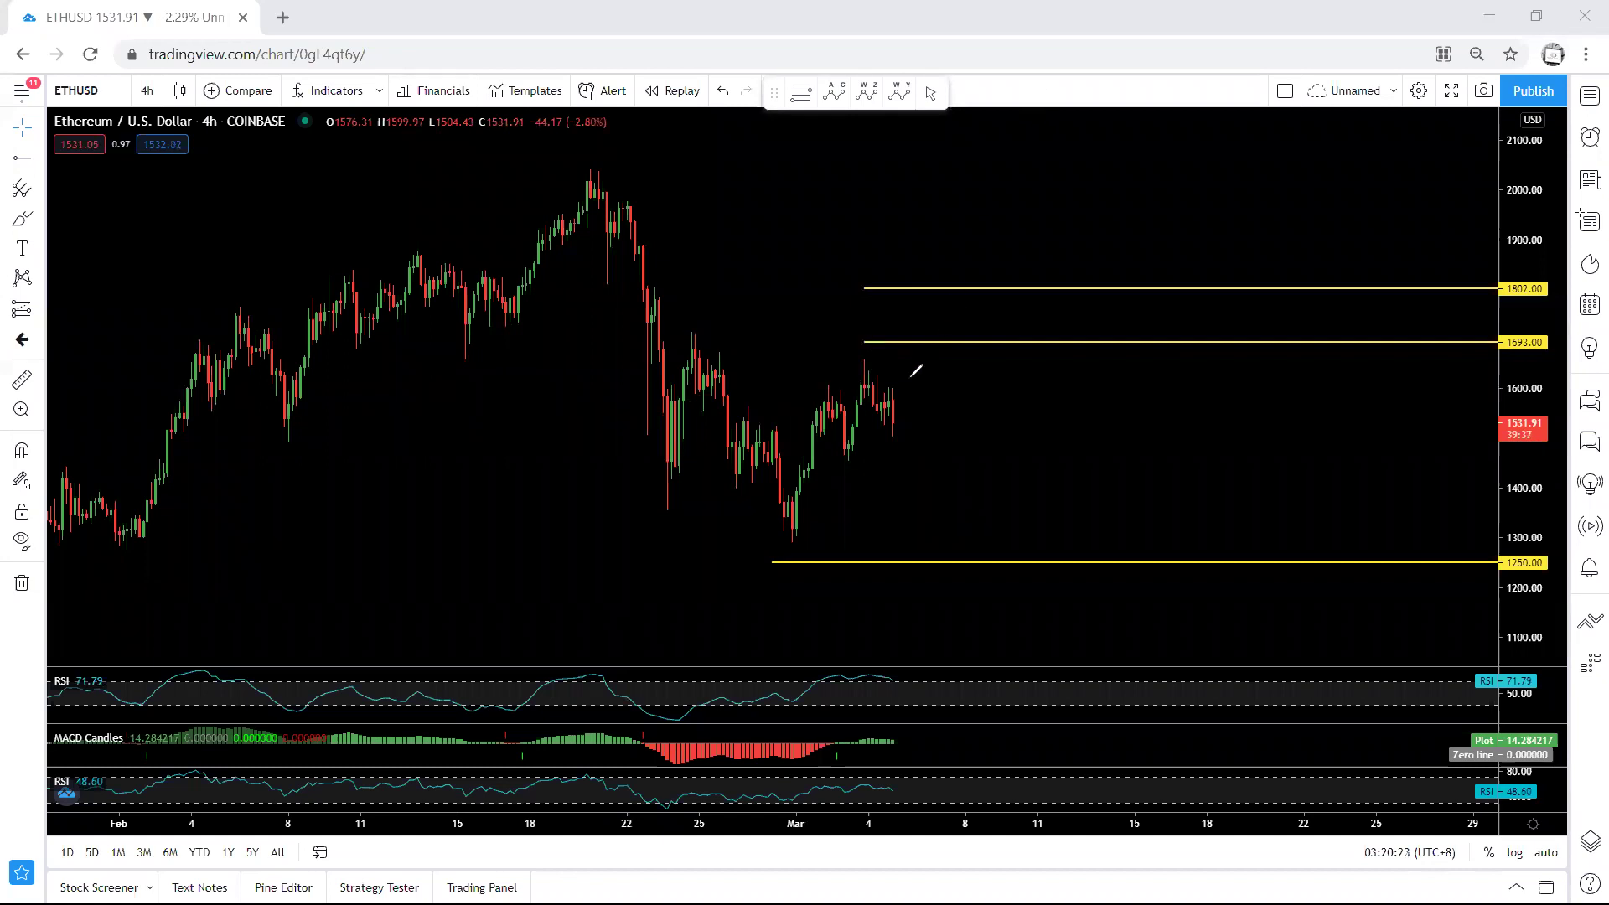
Mark the late-February high and sketch rises from the early-March candles to 1693 and beyond 1802, clearing the marks.
{"action": "left_click_drag", "start_coordinate": [895, 418], "coordinate": [910, 342]}
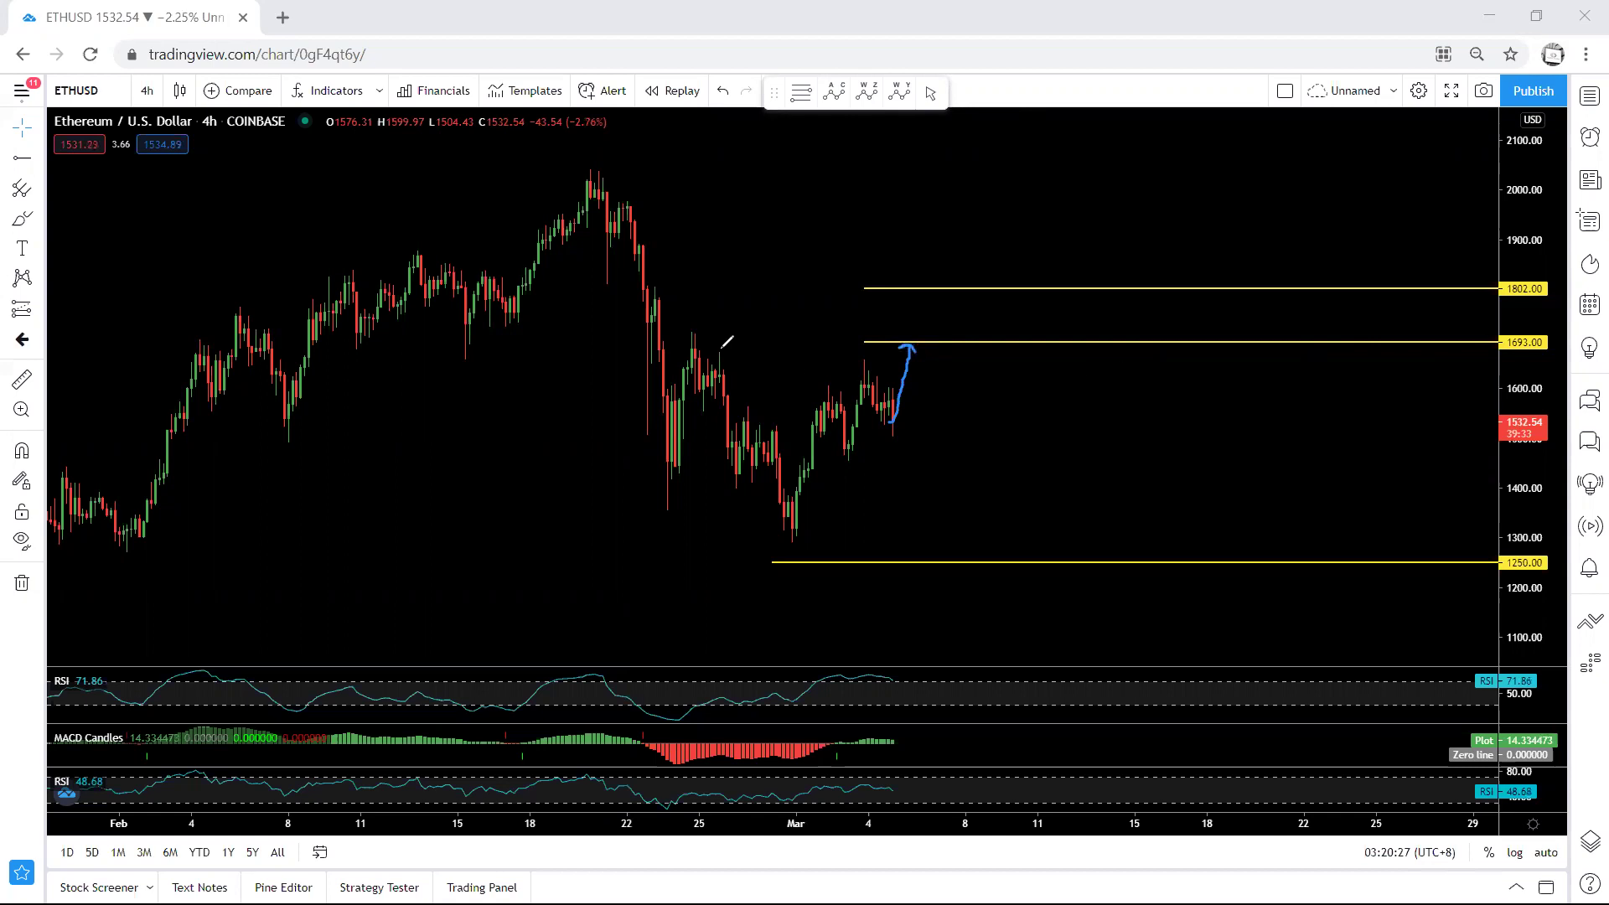
{"action": "left_click_drag", "start_coordinate": [676, 332], "coordinate": [721, 331]}
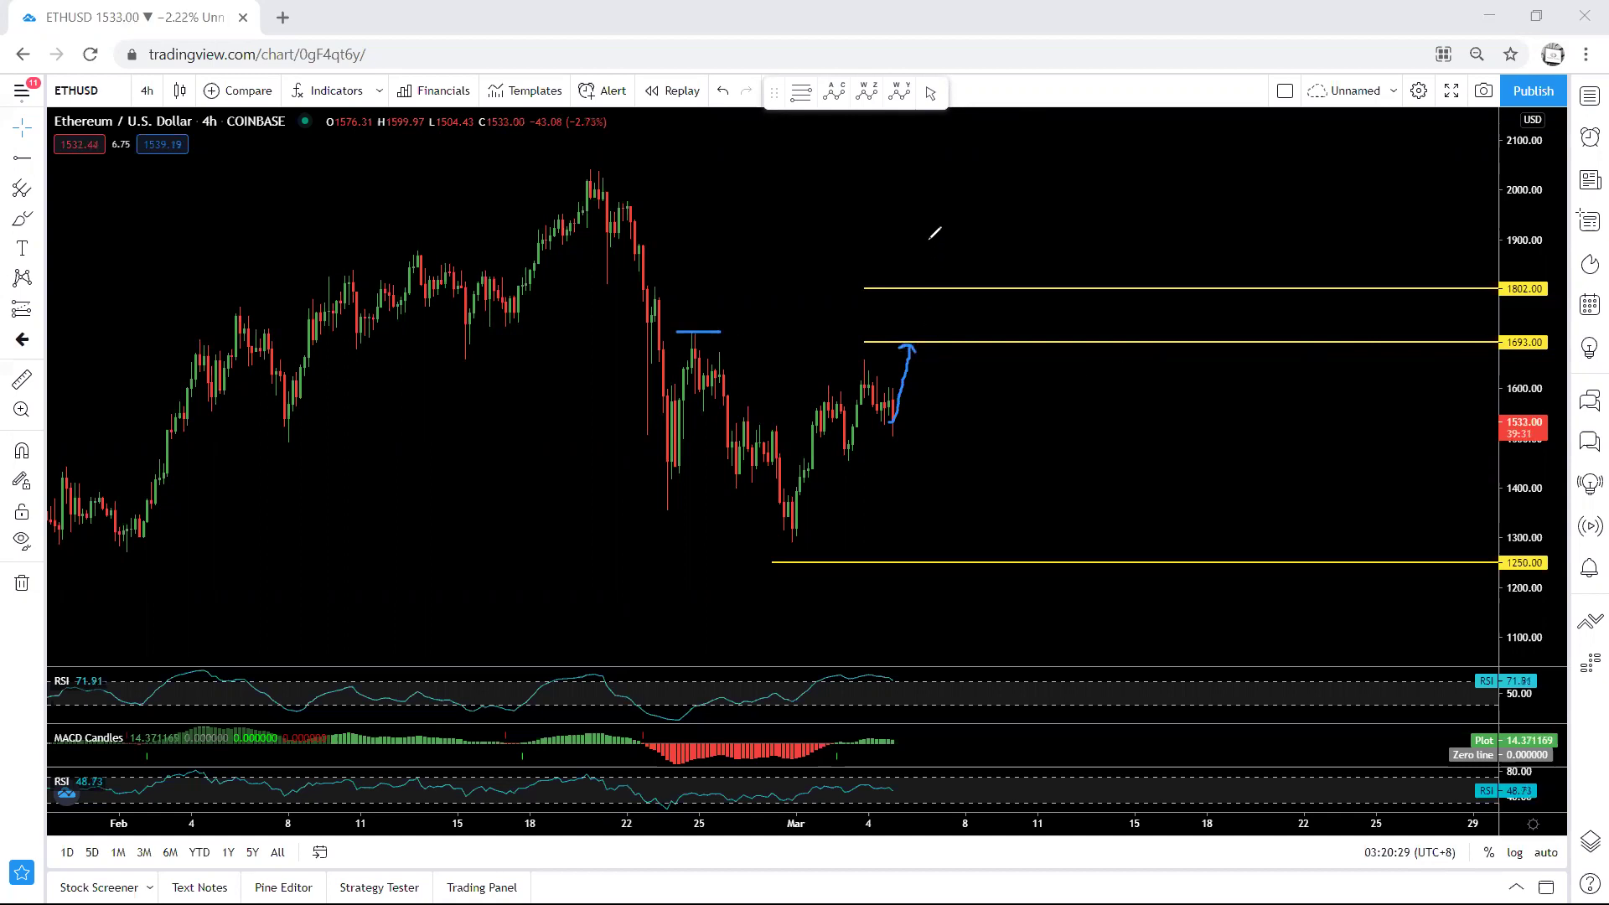
{"action": "left_click_drag", "start_coordinate": [928, 240], "coordinate": [950, 277]}
{"action": "key", "text": "e"}
{"action": "mouse_move", "coordinate": [822, 378]}
{"action": "left_mouse_down"}
{"action": "mouse_move", "coordinate": [867, 367]}
{"action": "mouse_move", "coordinate": [910, 423]}
{"action": "mouse_move", "coordinate": [844, 474]}
{"action": "mouse_move", "coordinate": [821, 384]}
{"action": "mouse_move", "coordinate": [969, 277]}
{"action": "mouse_move", "coordinate": [965, 250]}
{"action": "mouse_move", "coordinate": [973, 270]}
{"action": "left_mouse_up"}
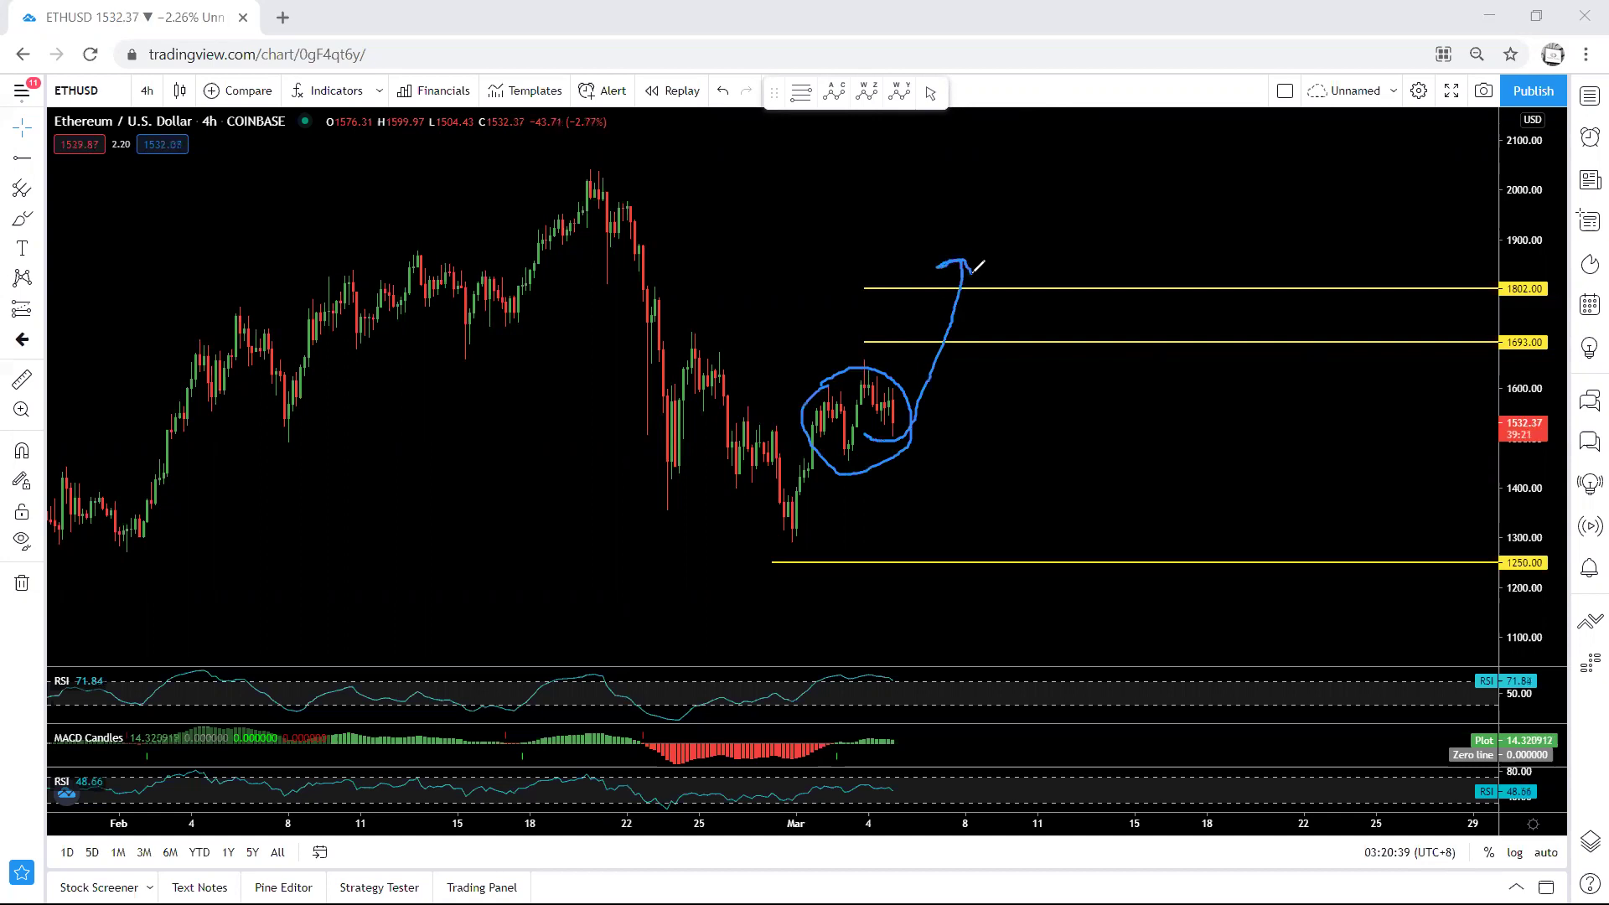
{"action": "key", "text": "e"}
Outline the late-February to early-March swings, sketch a drop from the latest candle to 1250, and clear the sketch.
{"action": "mouse_move", "coordinate": [662, 452]}
{"action": "left_mouse_down"}
{"action": "mouse_move", "coordinate": [700, 335]}
{"action": "mouse_move", "coordinate": [805, 459]}
{"action": "mouse_move", "coordinate": [861, 376]}
{"action": "left_mouse_up"}
{"action": "left_click_drag", "start_coordinate": [696, 335], "coordinate": [844, 366]}
{"action": "left_click_drag", "start_coordinate": [657, 492], "coordinate": [773, 532]}
{"action": "mouse_move", "coordinate": [893, 404]}
{"action": "left_mouse_down"}
{"action": "mouse_move", "coordinate": [909, 557]}
{"action": "mouse_move", "coordinate": [897, 546]}
{"action": "left_mouse_up"}
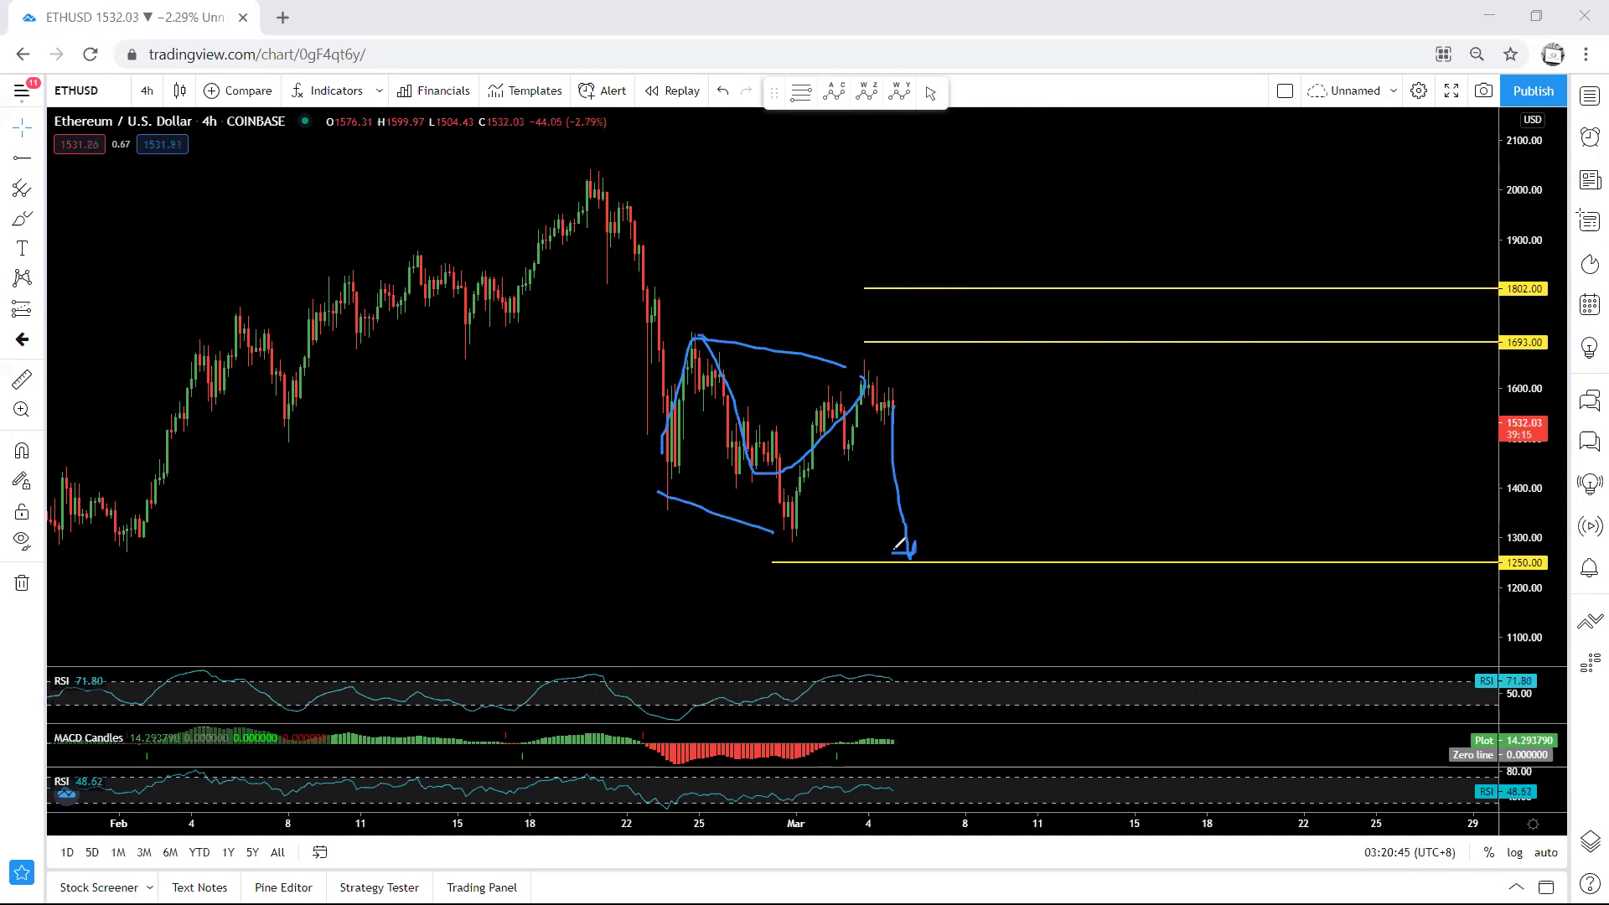
{"action": "mouse_move", "coordinate": [681, 327]}
{"action": "left_mouse_down"}
{"action": "mouse_move", "coordinate": [717, 328]}
{"action": "mouse_move", "coordinate": [681, 331]}
{"action": "left_mouse_up"}
{"action": "key", "text": "Escape"}
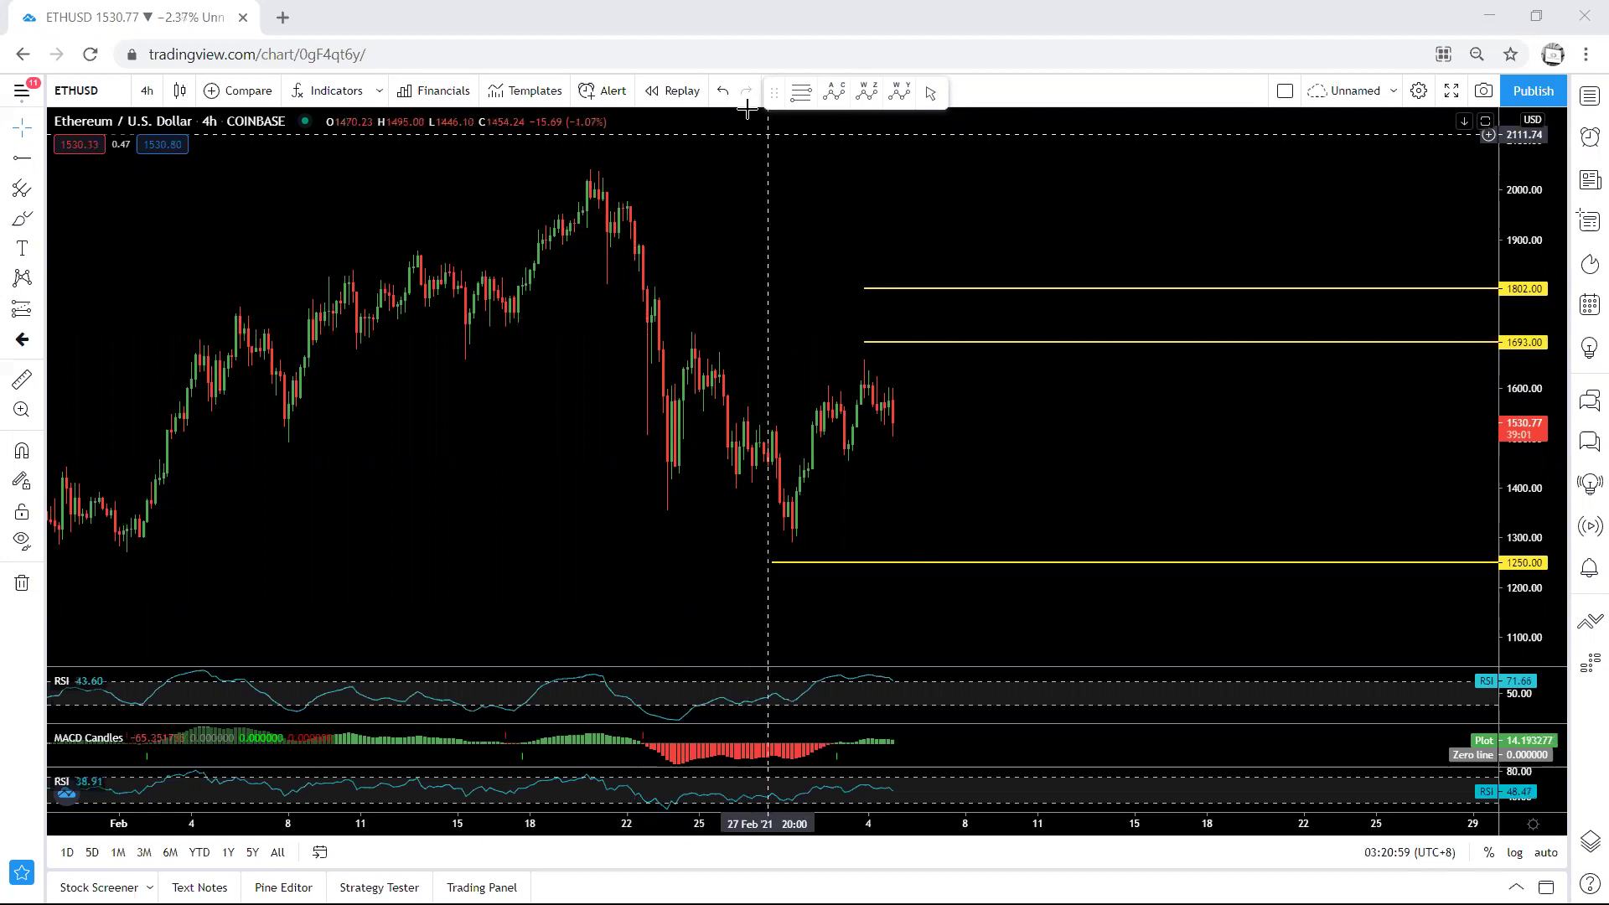
Mark the early-March swings and a line extending past the latest candle, and clear the marks.
{"action": "mouse_move", "coordinate": [796, 389]}
{"action": "left_mouse_down"}
{"action": "mouse_move", "coordinate": [919, 405]}
{"action": "mouse_move", "coordinate": [834, 457]}
{"action": "left_mouse_up"}
{"action": "mouse_move", "coordinate": [872, 384]}
{"action": "left_mouse_down"}
{"action": "mouse_move", "coordinate": [934, 424]}
{"action": "mouse_move", "coordinate": [950, 341]}
{"action": "mouse_move", "coordinate": [953, 361]}
{"action": "left_mouse_up"}
{"action": "left_click", "coordinate": [1030, 93]}
{"action": "left_click", "coordinate": [1068, 115]}
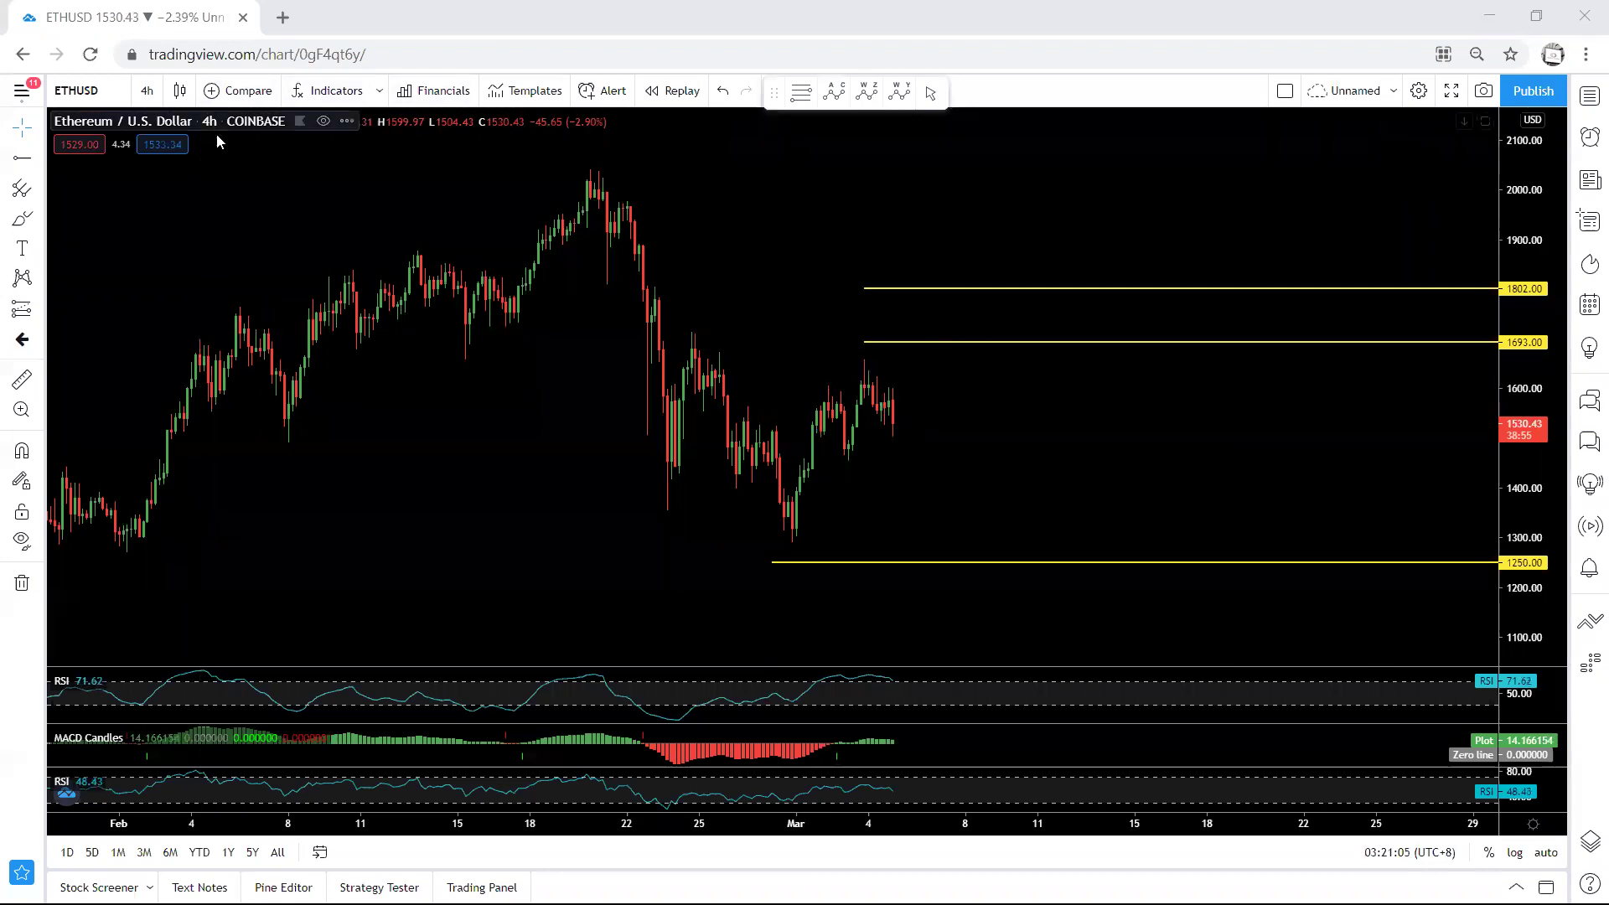
Switch the chart back to the 1 hour timeframe with the early-March trendlines in view.
{"action": "left_click", "coordinate": [147, 91]}
{"action": "left_click", "coordinate": [163, 372]}
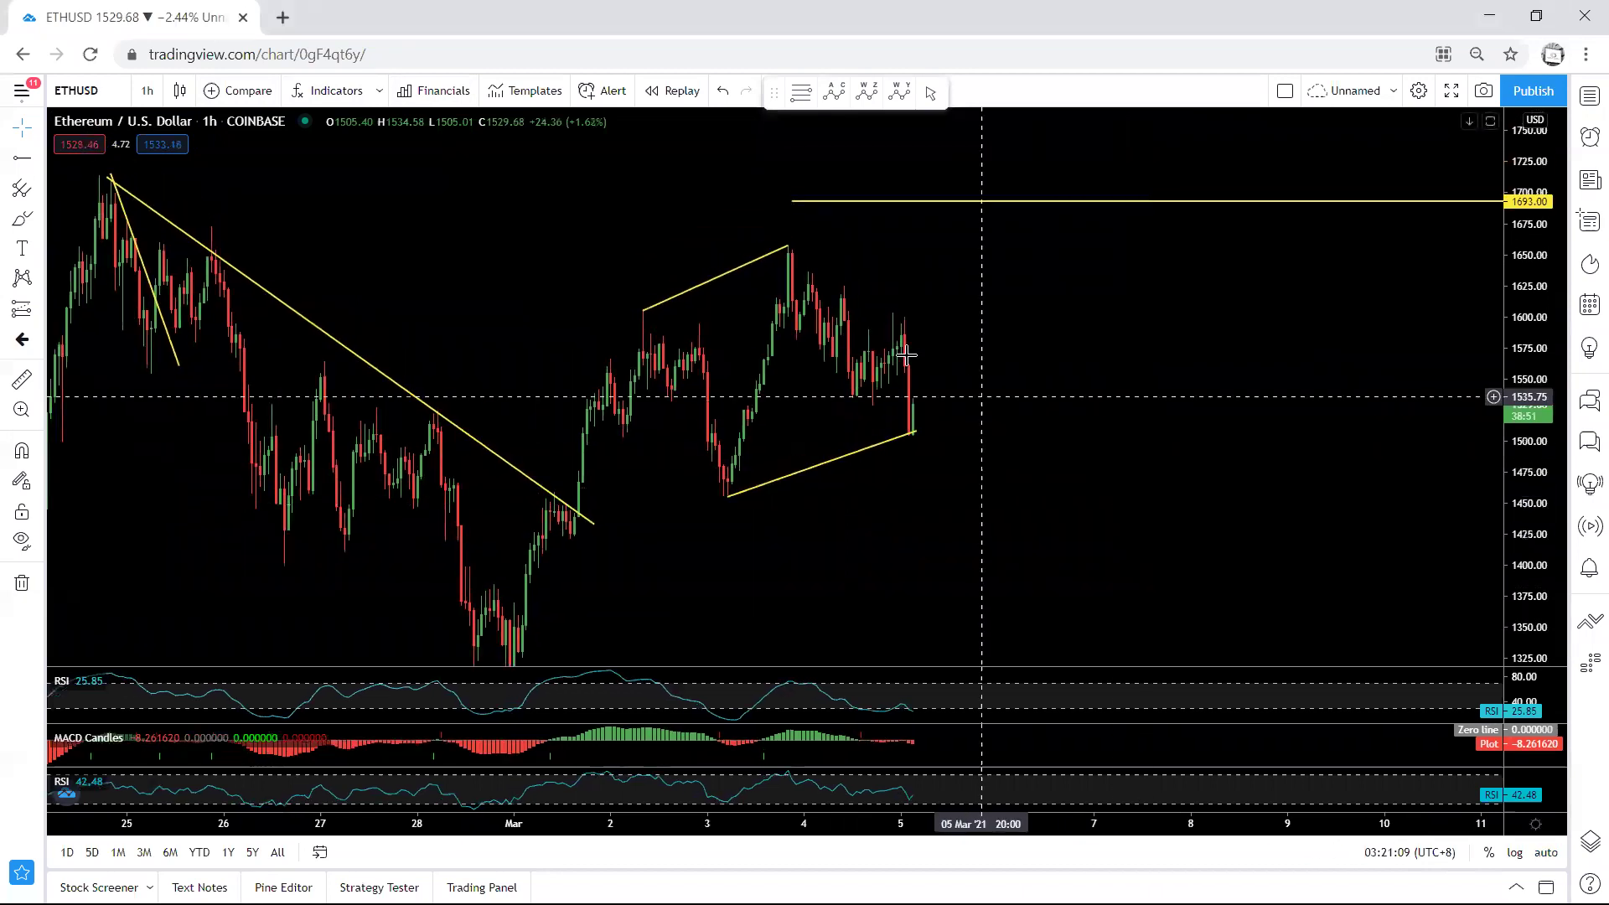
{"action": "left_click_drag", "start_coordinate": [593, 203], "coordinate": [606, 212]}
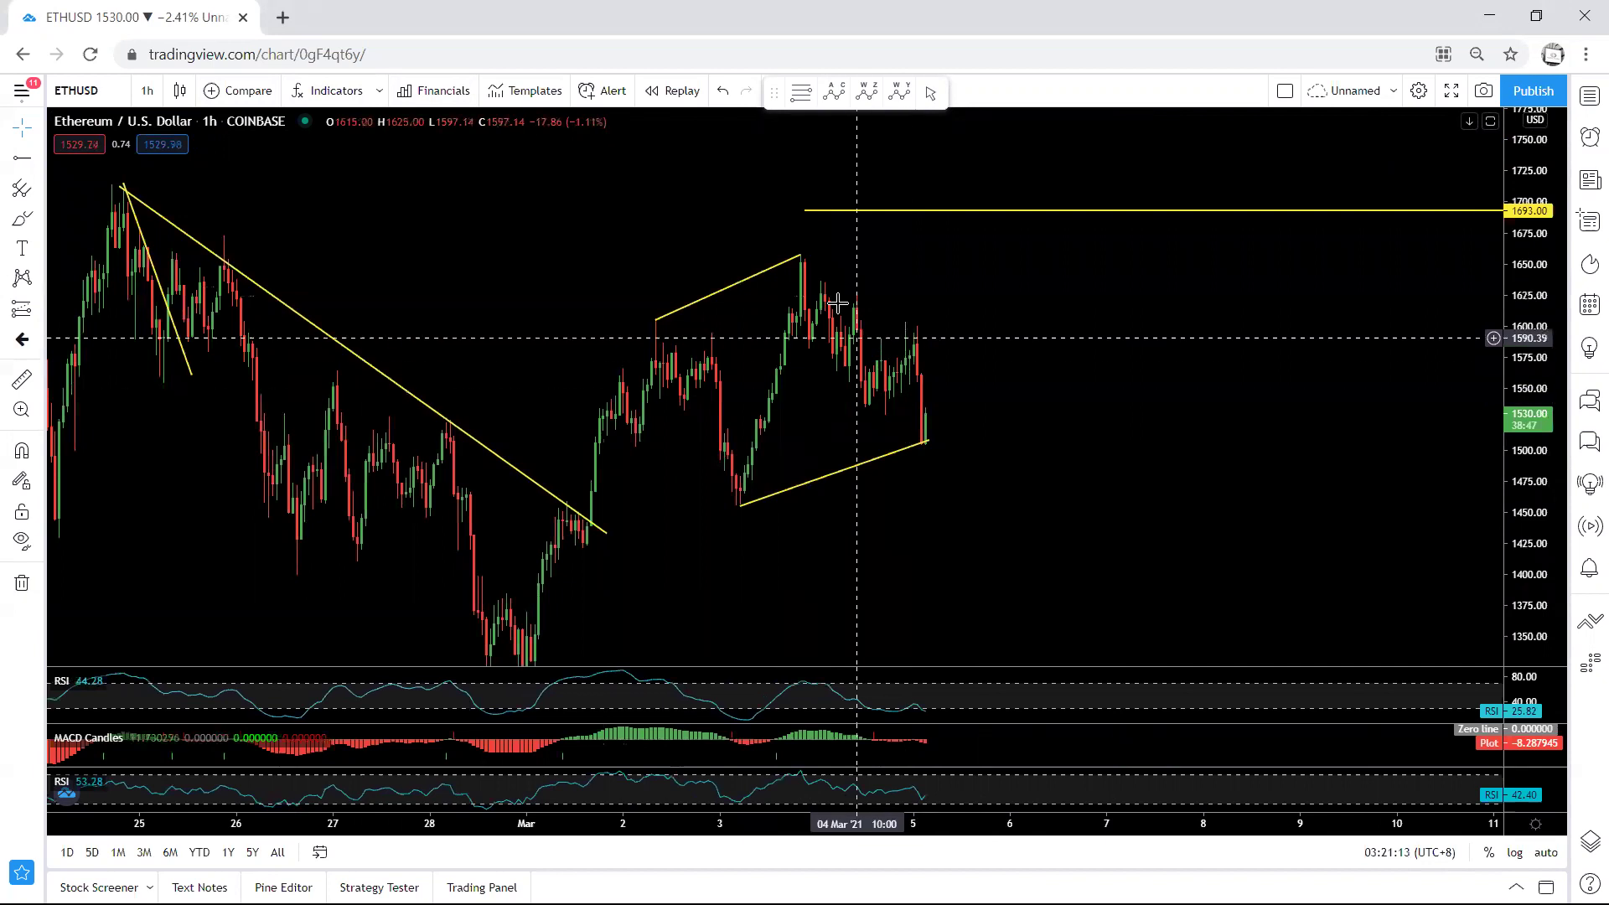
Trace the decline from the early-March high and replace it with a sketched zigzag rebound and downward arrow past the lower trendline.
{"action": "mouse_move", "coordinate": [805, 293]}
{"action": "left_mouse_down"}
{"action": "mouse_move", "coordinate": [926, 350]}
{"action": "mouse_move", "coordinate": [936, 451]}
{"action": "left_mouse_up"}
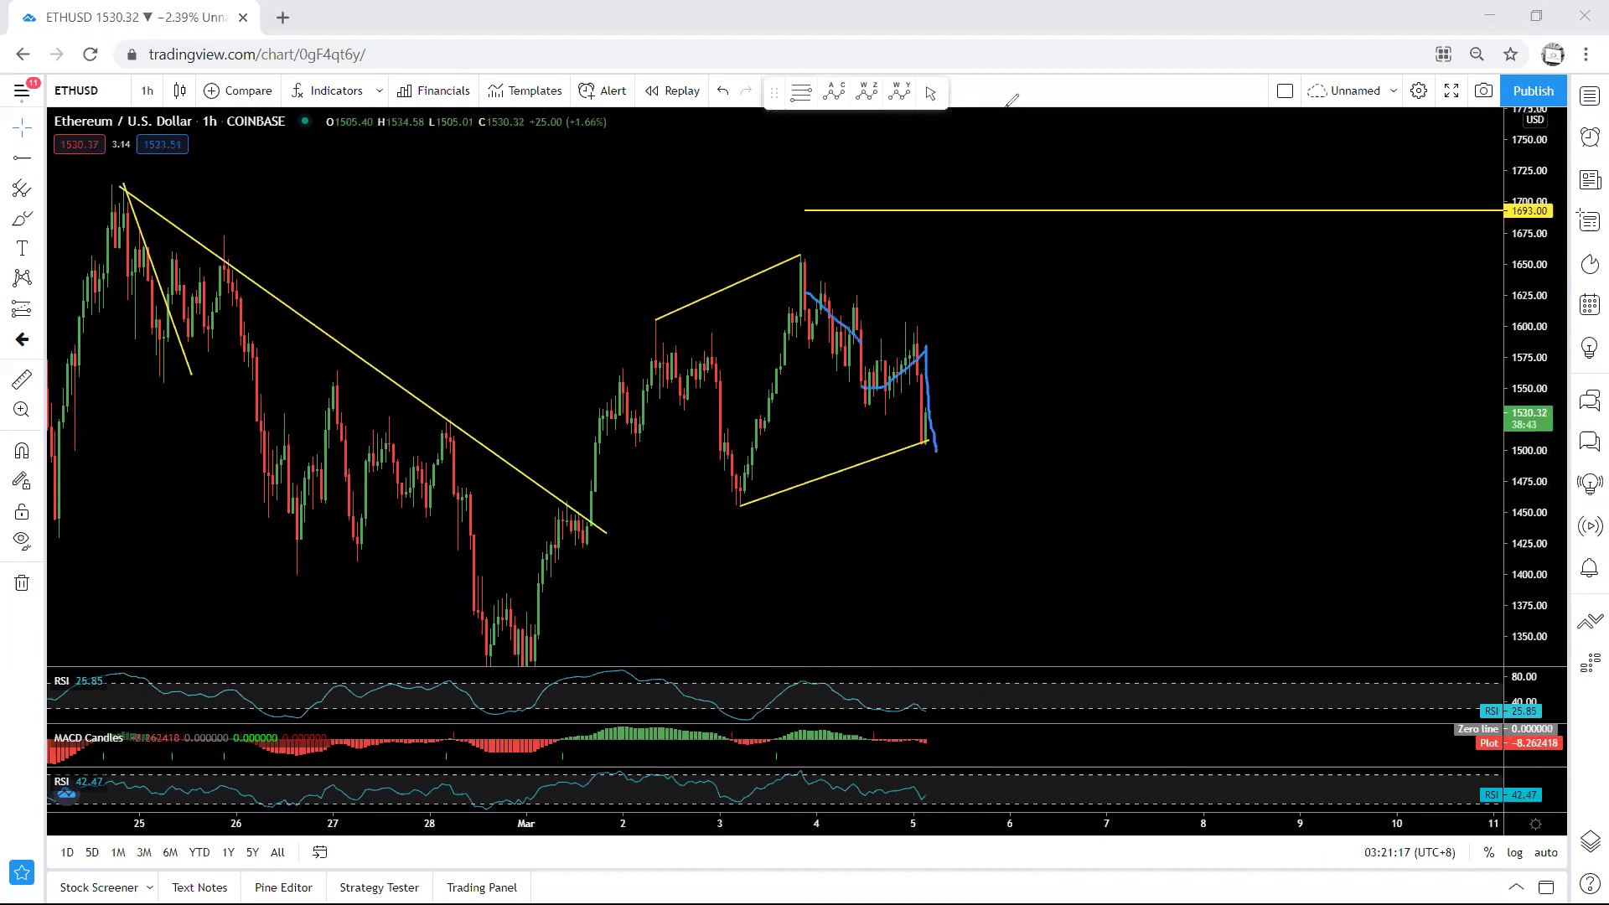
{"action": "key", "text": "e"}
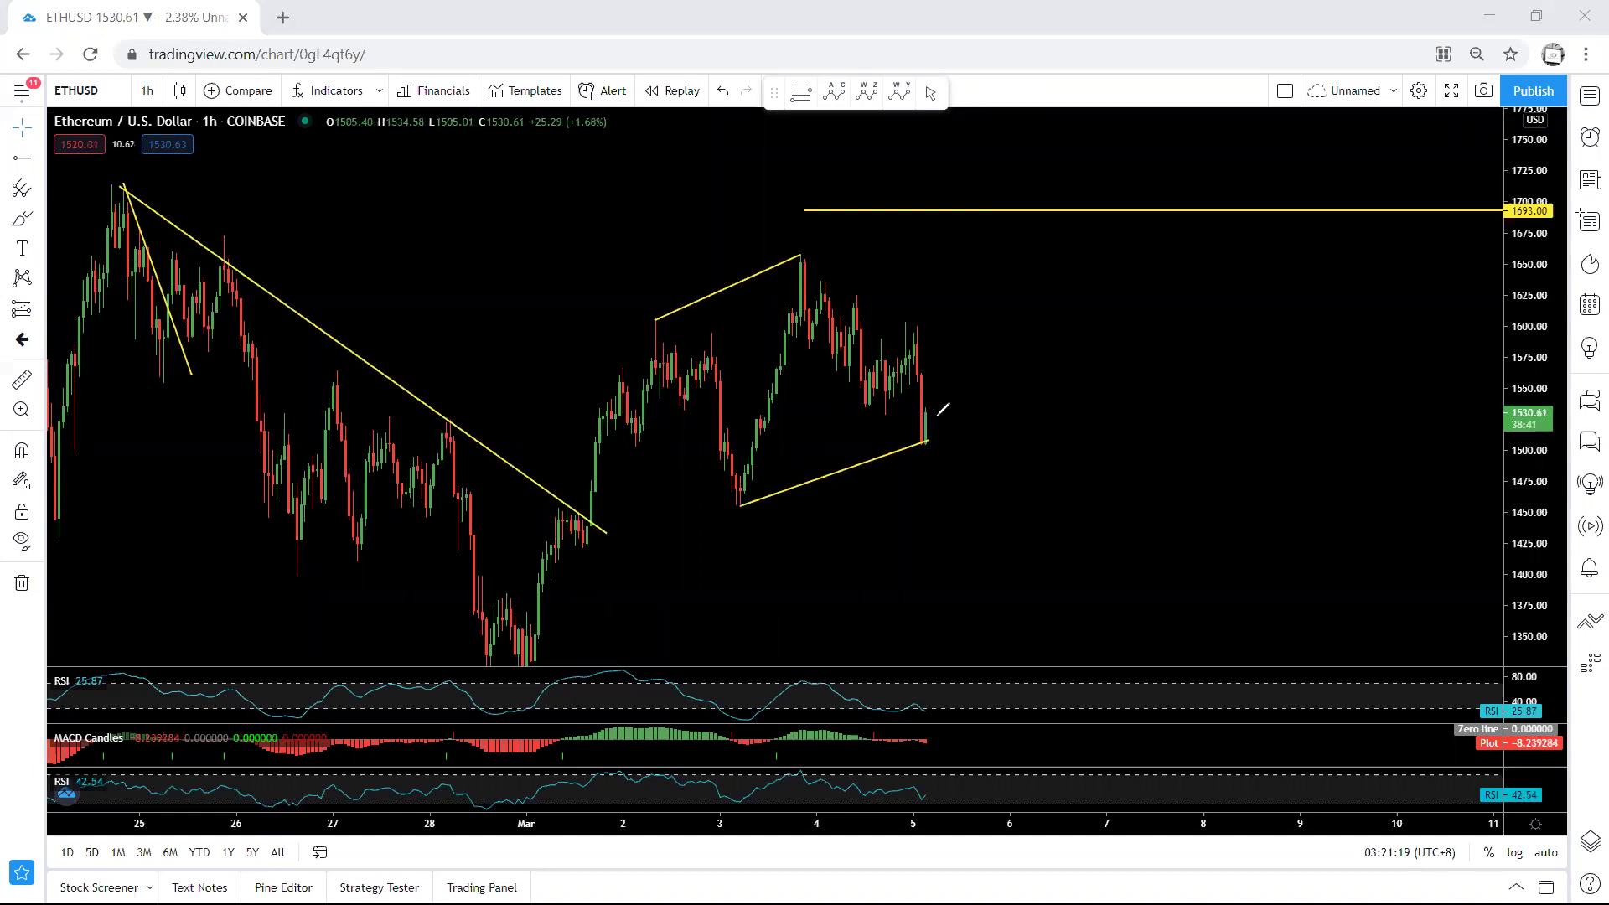
{"action": "mouse_move", "coordinate": [923, 442]}
{"action": "left_mouse_down"}
{"action": "mouse_move", "coordinate": [914, 415]}
{"action": "mouse_move", "coordinate": [925, 444]}
{"action": "mouse_move", "coordinate": [990, 383]}
{"action": "mouse_move", "coordinate": [973, 383]}
{"action": "left_mouse_up"}
{"action": "mouse_move", "coordinate": [859, 386]}
{"action": "left_mouse_down"}
{"action": "mouse_move", "coordinate": [909, 364]}
{"action": "mouse_move", "coordinate": [1005, 450]}
{"action": "mouse_move", "coordinate": [1017, 482]}
{"action": "mouse_move", "coordinate": [996, 478]}
{"action": "left_mouse_up"}
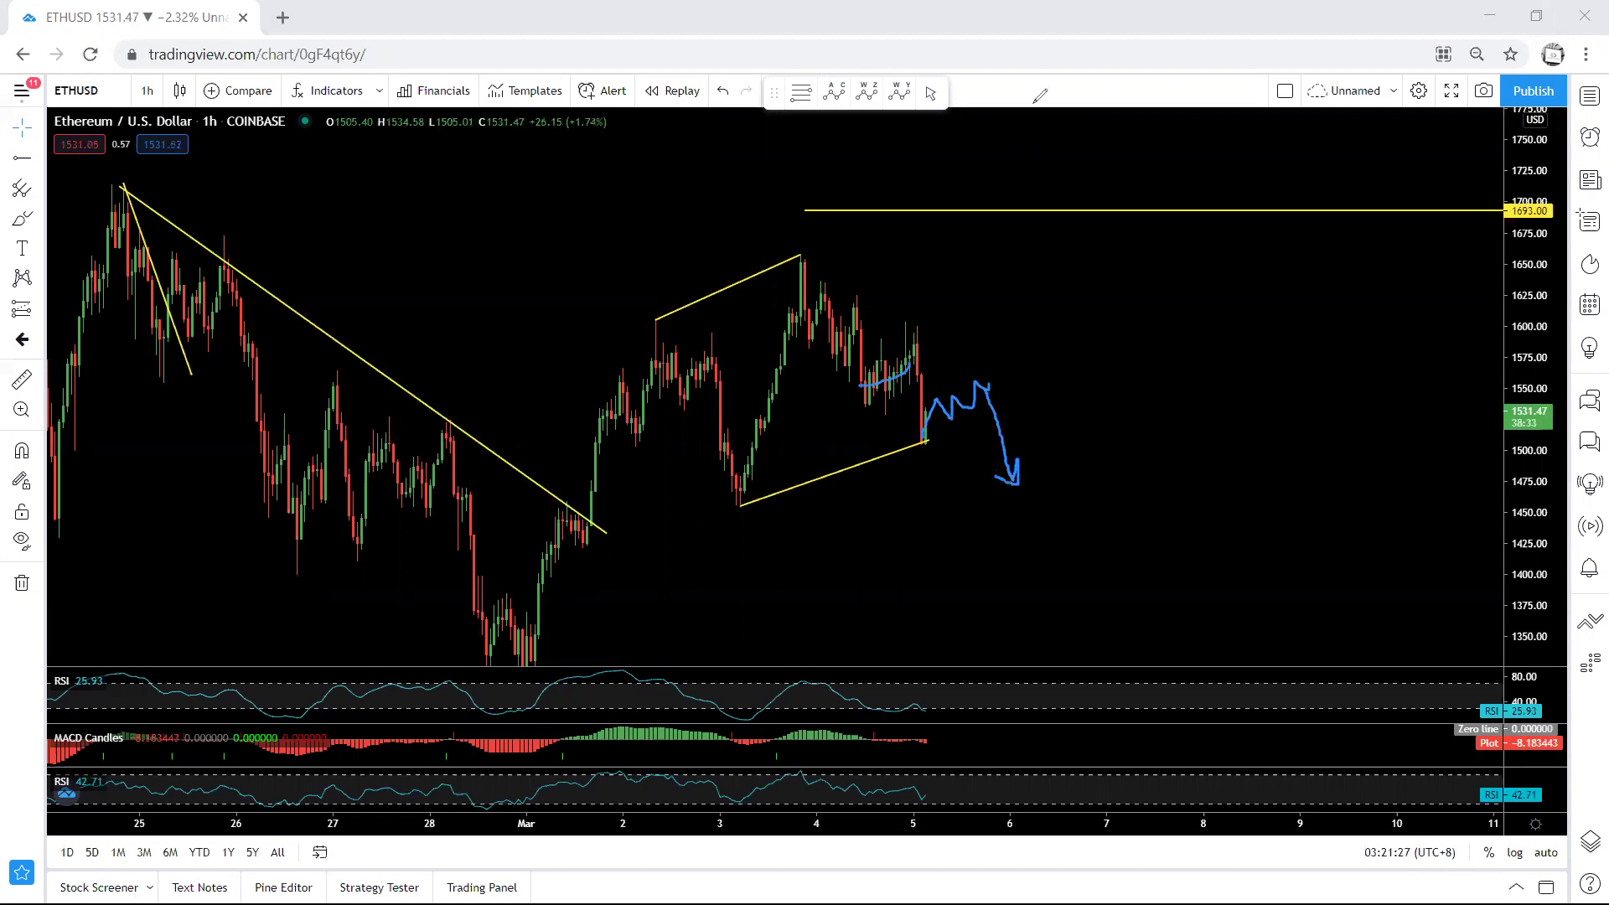
Replace the sketch with a rebound arrow from the latest candle up to the 1693 line, and mark the early-March high.
{"action": "key", "text": "e"}
{"action": "mouse_move", "coordinate": [920, 441]}
{"action": "left_mouse_down"}
{"action": "mouse_move", "coordinate": [981, 399]}
{"action": "mouse_move", "coordinate": [955, 446]}
{"action": "mouse_move", "coordinate": [991, 388]}
{"action": "mouse_move", "coordinate": [1033, 234]}
{"action": "mouse_move", "coordinate": [1019, 226]}
{"action": "left_mouse_up"}
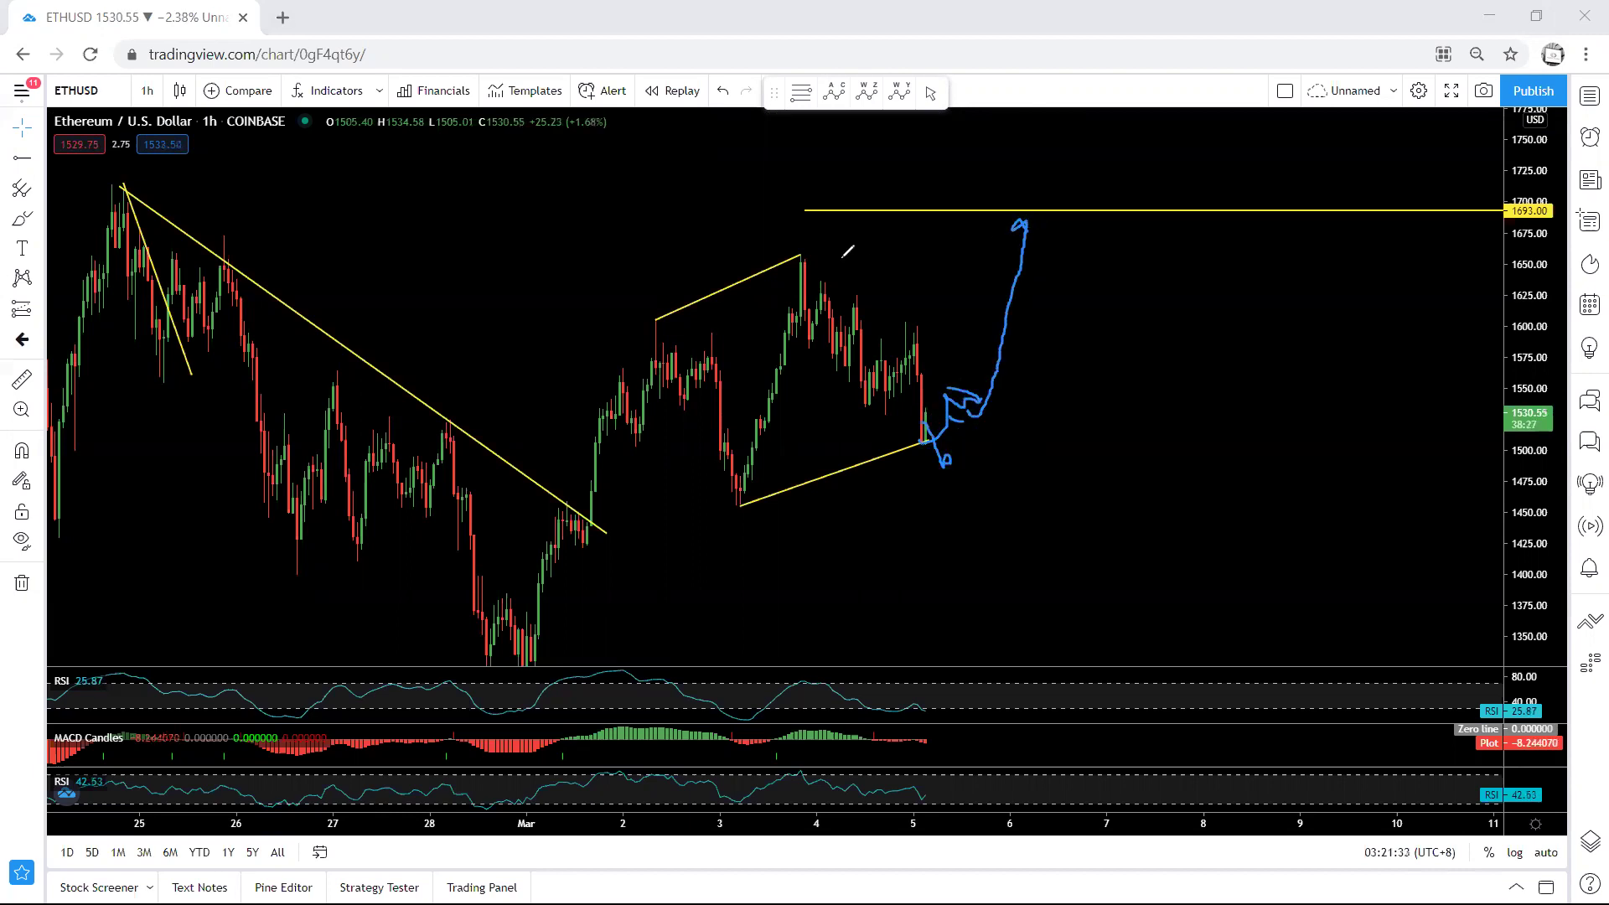
{"action": "left_click_drag", "start_coordinate": [789, 253], "coordinate": [819, 252]}
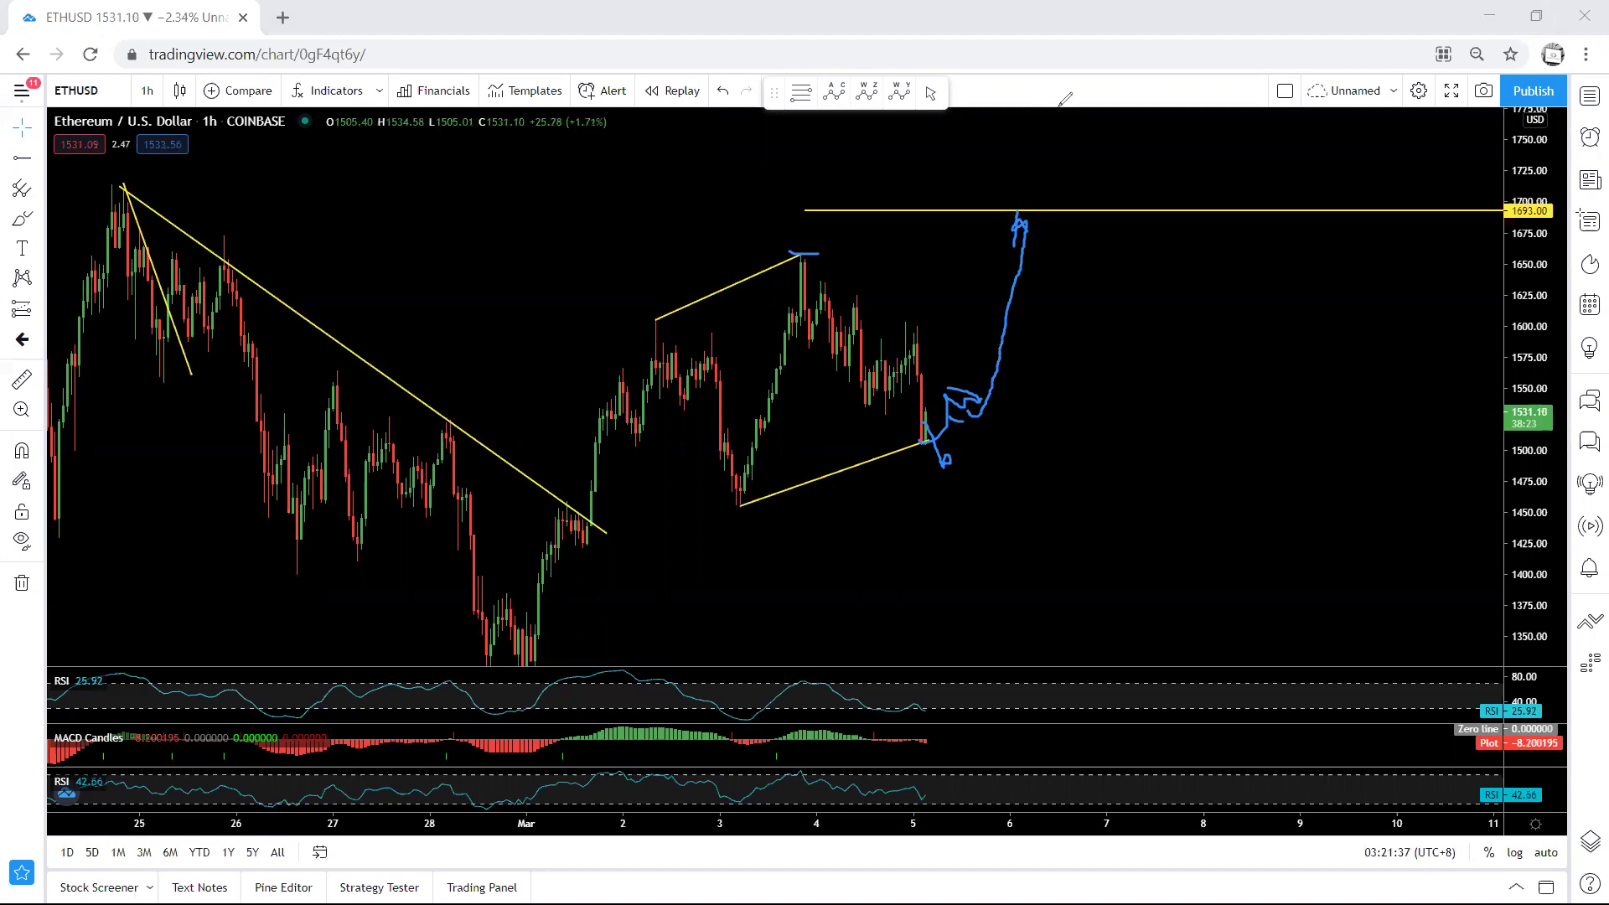
Clear the sketch, circle the whole early-March price formation between the two trendlines, and clear the circle.
{"action": "key", "text": "ctrl+shift+7"}
{"action": "mouse_move", "coordinate": [585, 319]}
{"action": "left_mouse_down"}
{"action": "mouse_move", "coordinate": [967, 284]}
{"action": "mouse_move", "coordinate": [651, 496]}
{"action": "mouse_move", "coordinate": [754, 285]}
{"action": "mouse_move", "coordinate": [806, 288]}
{"action": "left_mouse_up"}
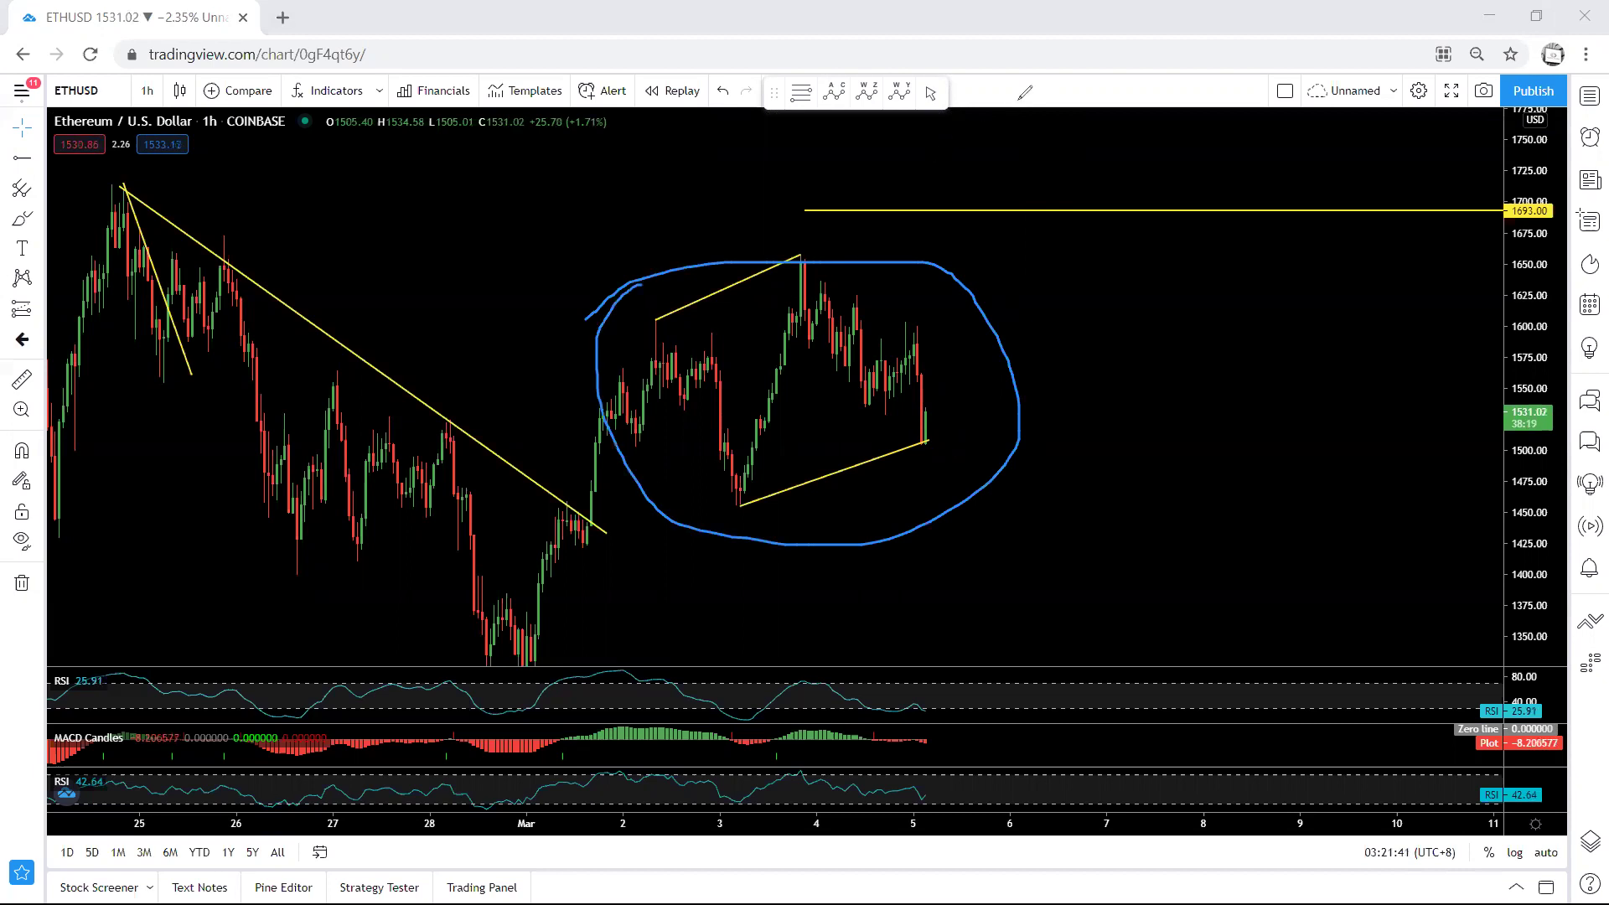
{"action": "key", "text": "e"}
Sketch a break below the lower trendline, mark the early-March low, and outline a widening pattern along the highs and lows.
{"action": "mouse_move", "coordinate": [900, 346]}
{"action": "left_mouse_down"}
{"action": "mouse_move", "coordinate": [920, 423]}
{"action": "mouse_move", "coordinate": [967, 492]}
{"action": "left_mouse_up"}
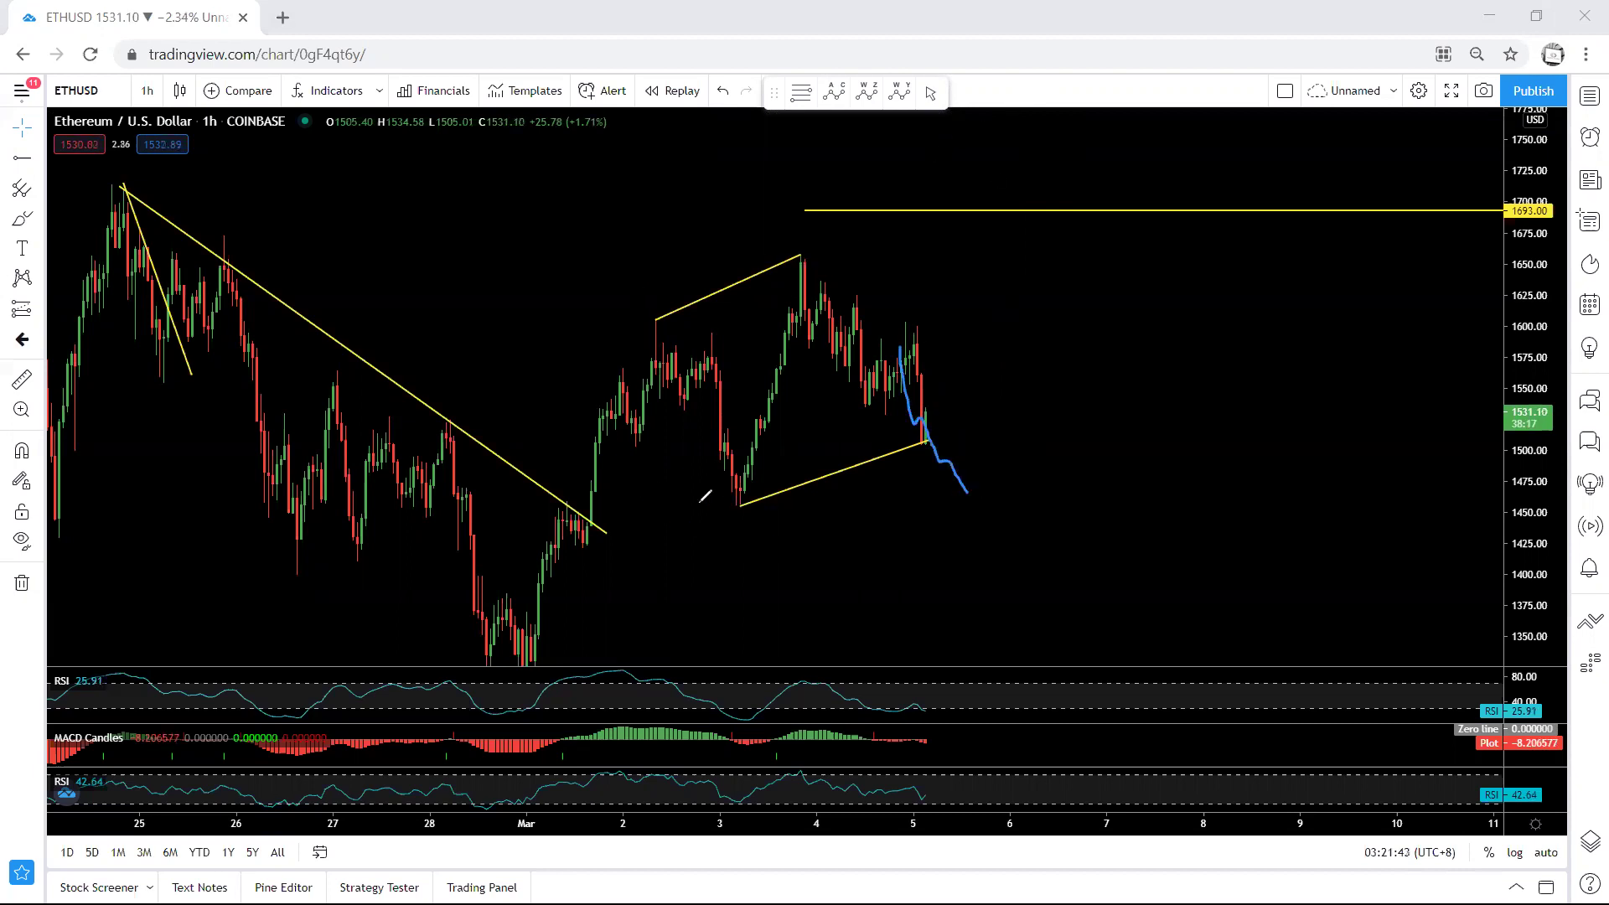
{"action": "left_click_drag", "start_coordinate": [708, 503], "coordinate": [776, 504]}
{"action": "mouse_move", "coordinate": [887, 395]}
{"action": "left_mouse_down"}
{"action": "mouse_move", "coordinate": [937, 450]}
{"action": "mouse_move", "coordinate": [970, 528]}
{"action": "left_mouse_up"}
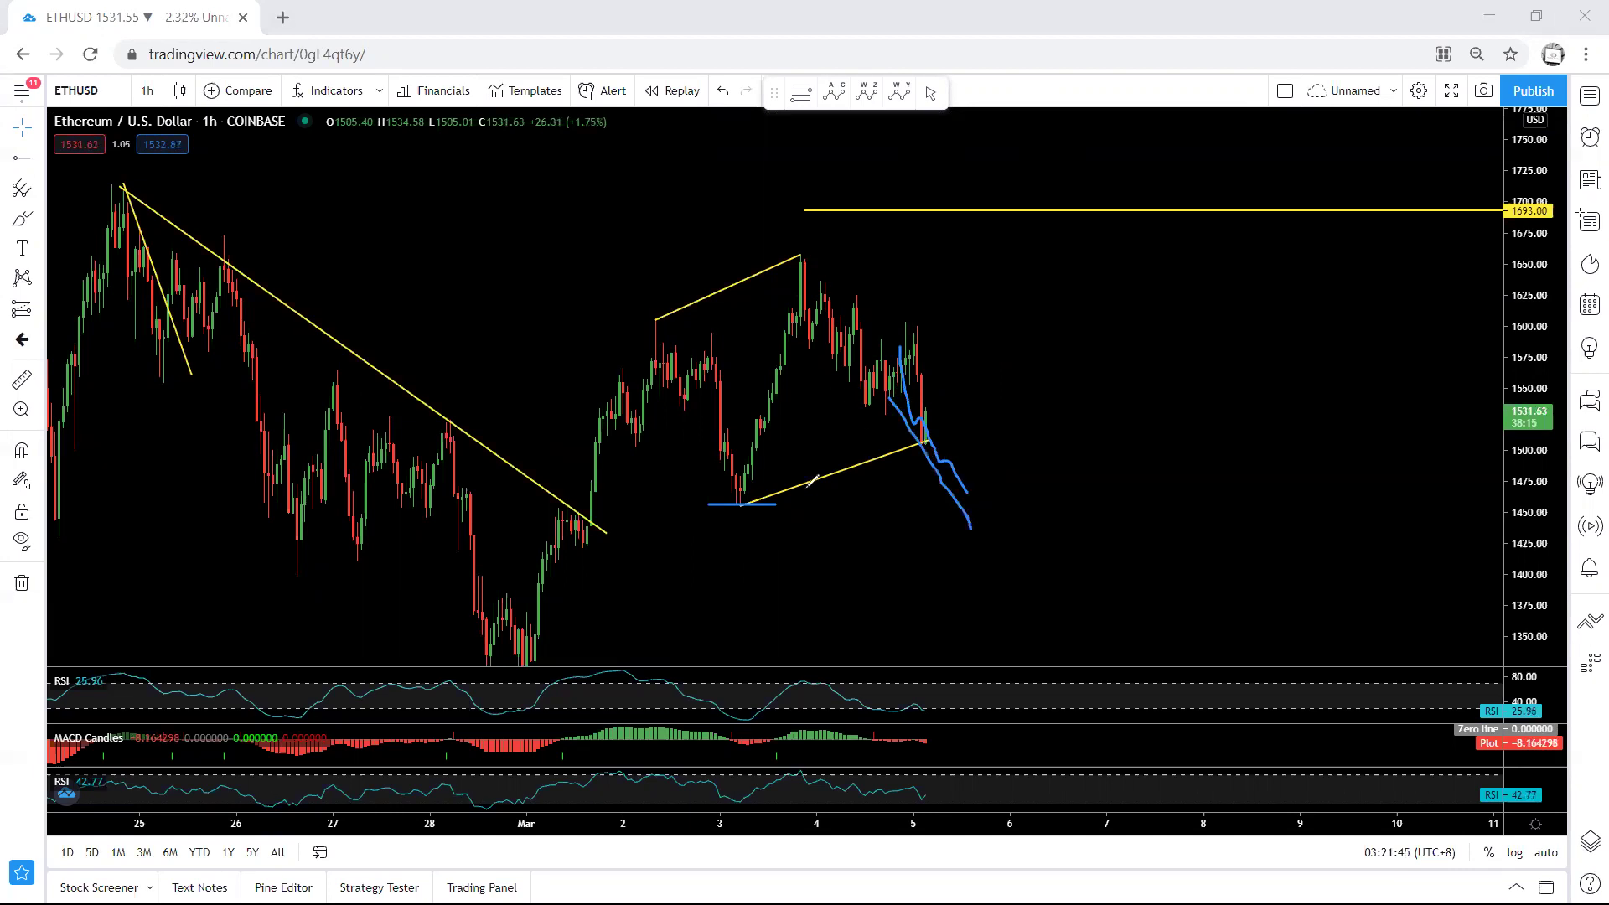
{"action": "left_click_drag", "start_coordinate": [802, 261], "coordinate": [654, 343]}
{"action": "left_click_drag", "start_coordinate": [727, 488], "coordinate": [920, 541]}
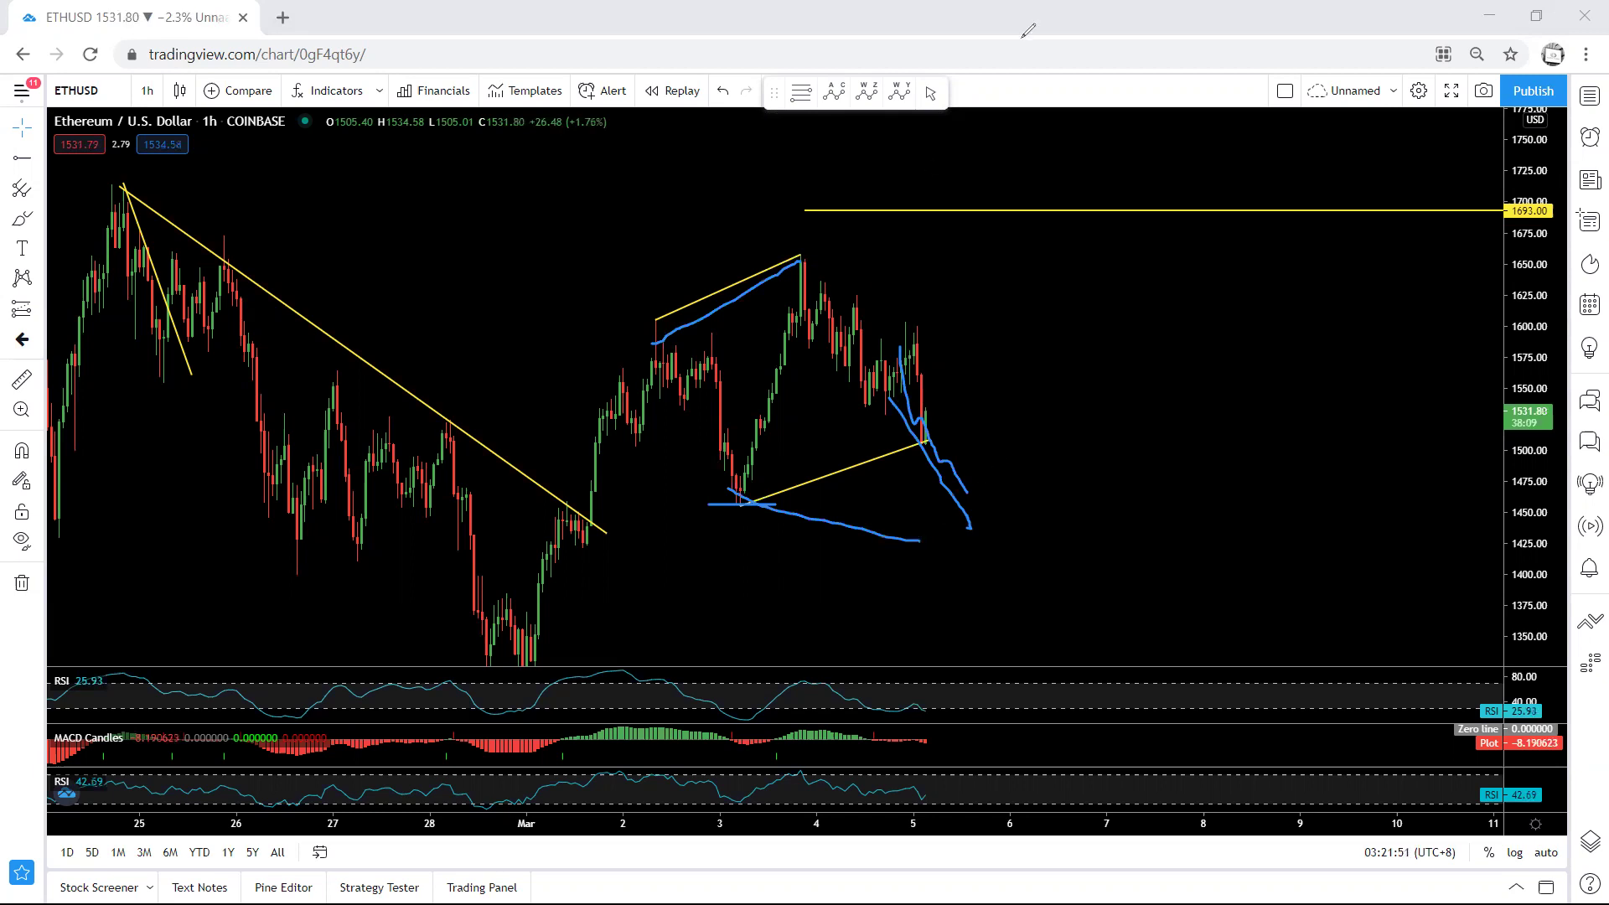
Replace the marks with a line across the early-March dip and an upward arrow from the lower trendline, and undo both.
{"action": "left_click_drag", "start_coordinate": [691, 434], "coordinate": [817, 423]}
{"action": "mouse_move", "coordinate": [913, 462]}
{"action": "left_mouse_down"}
{"action": "mouse_move", "coordinate": [989, 241]}
{"action": "mouse_move", "coordinate": [1002, 260]}
{"action": "left_mouse_up"}
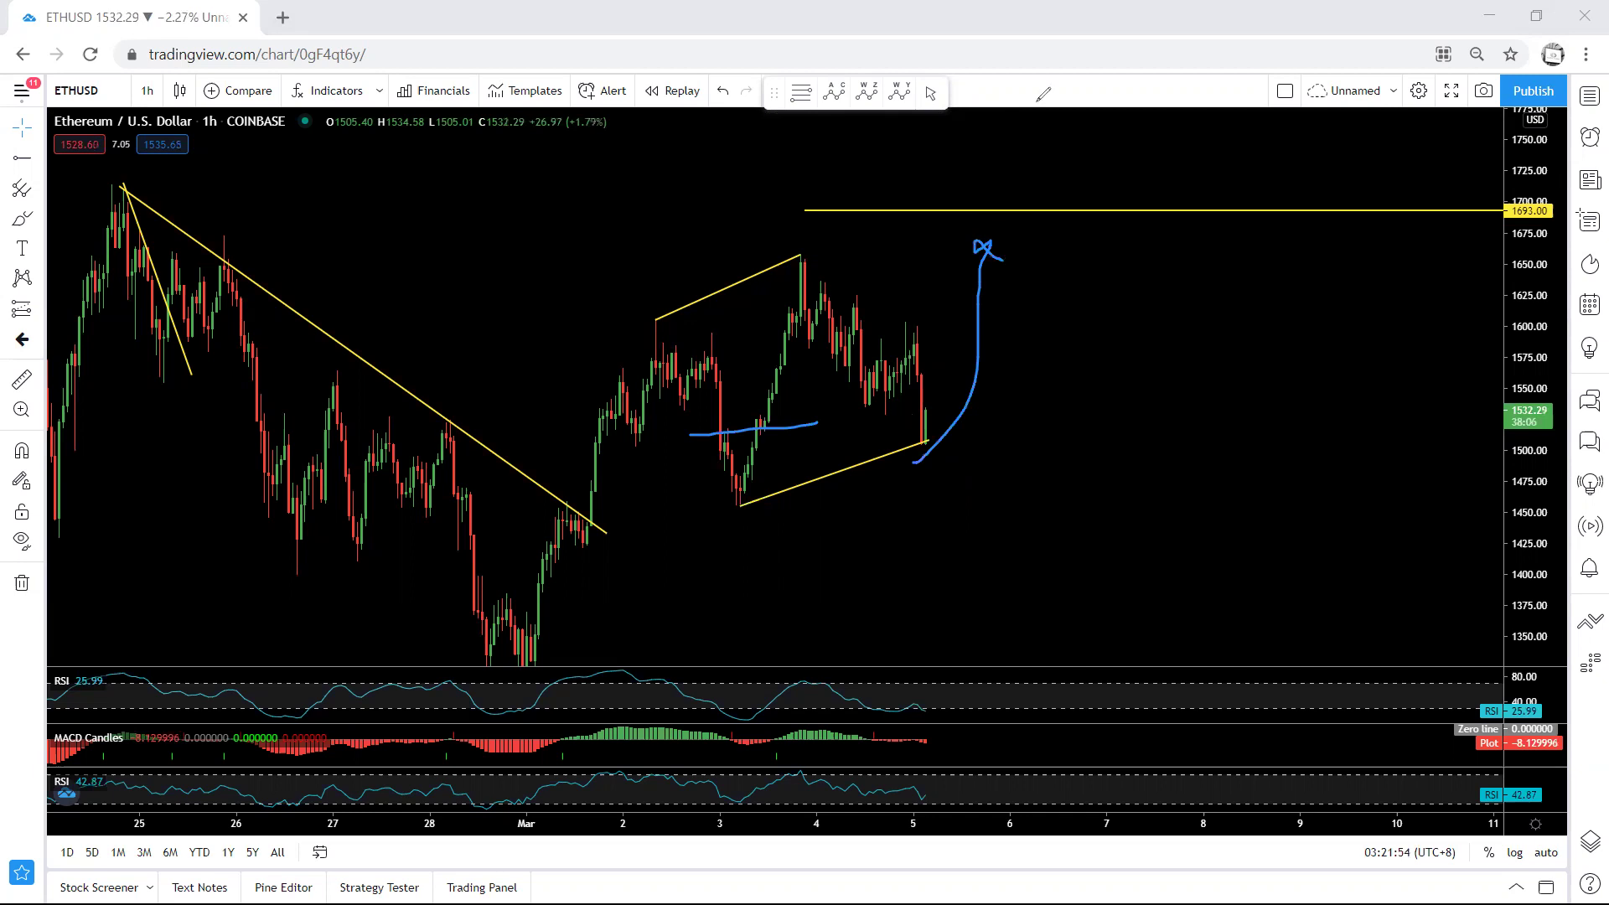
{"action": "key", "text": "ctrl+z"}
{"action": "key", "text": "ctrl+z"}
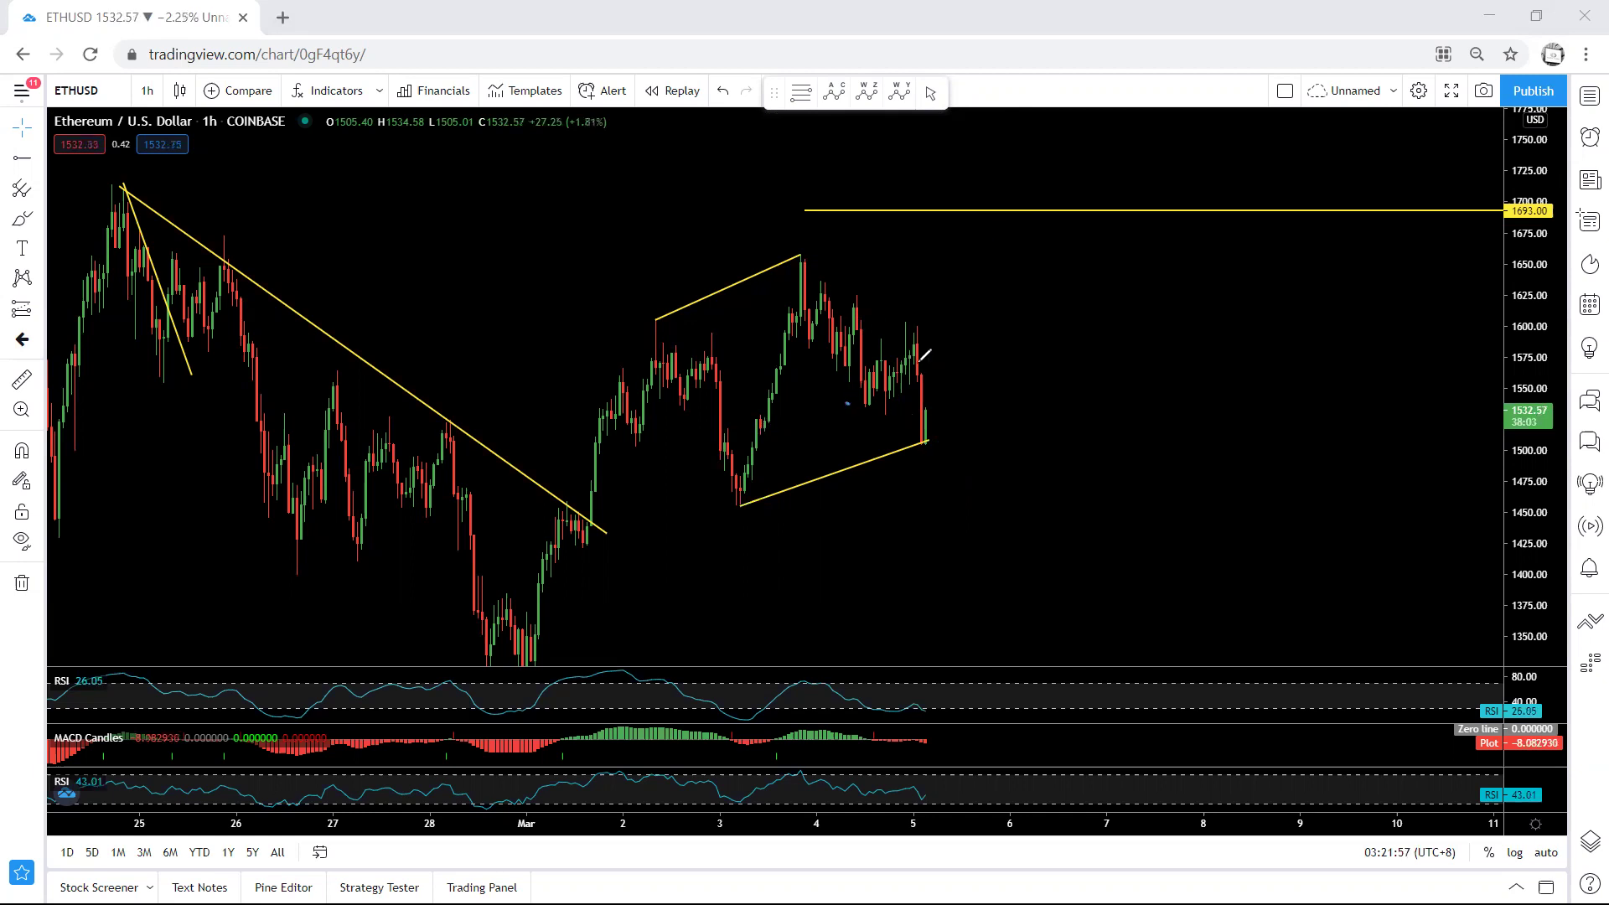
Circle the consolidation before the latest drop, point an arrow at it, mark its edges, and clear the sketches.
{"action": "mouse_move", "coordinate": [847, 403]}
{"action": "left_mouse_down"}
{"action": "mouse_move", "coordinate": [875, 340]}
{"action": "mouse_move", "coordinate": [866, 394]}
{"action": "left_mouse_up"}
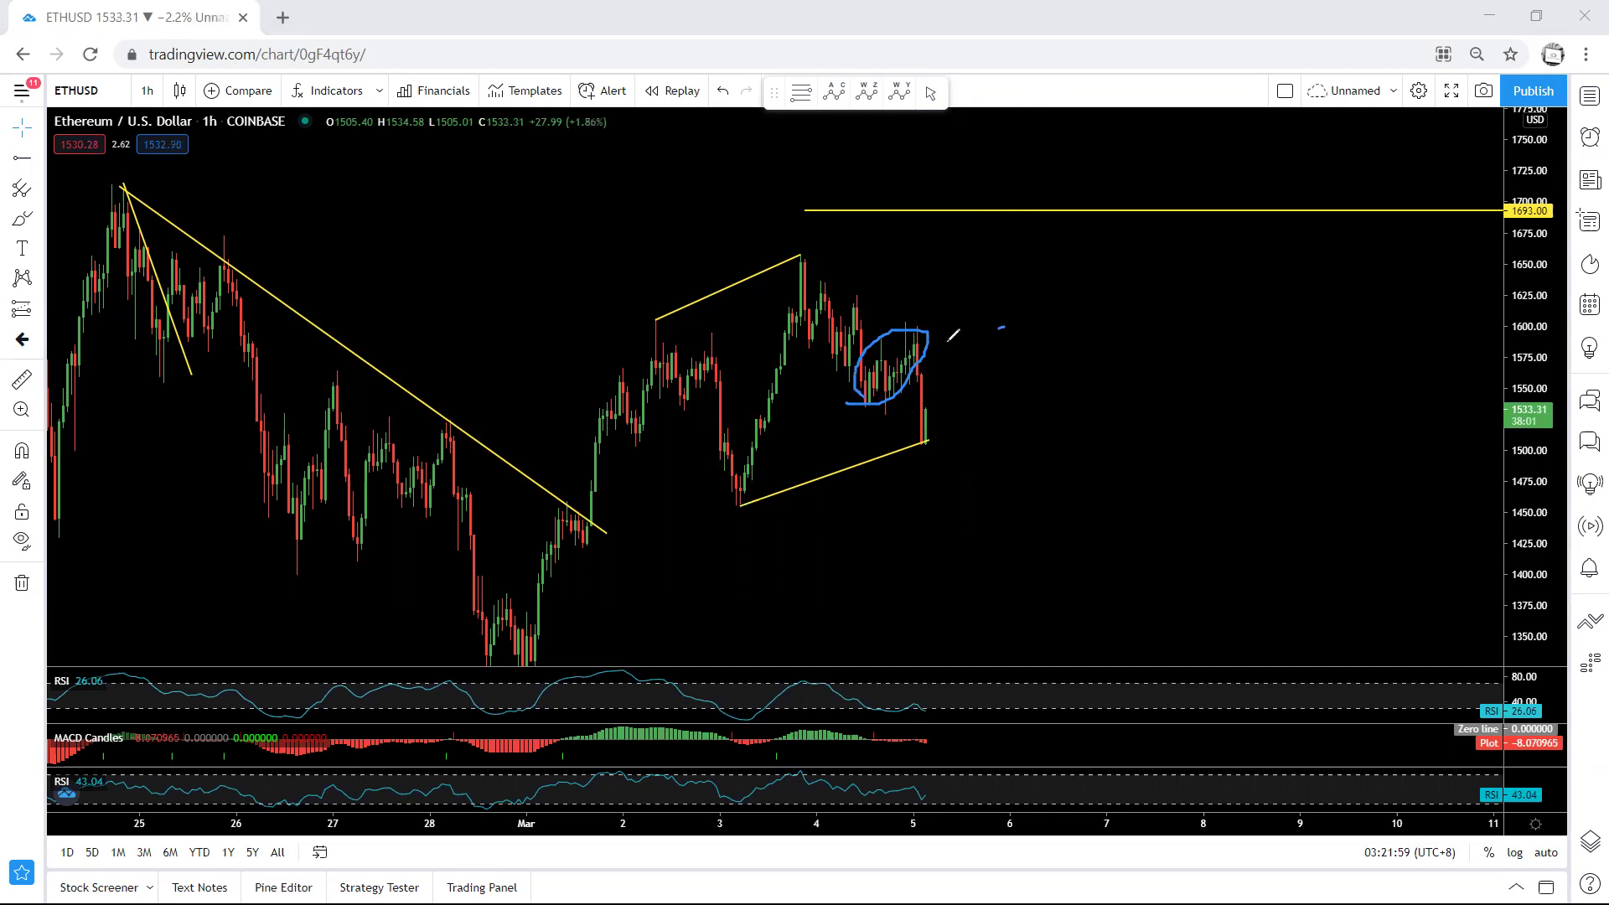
{"action": "left_click_drag", "start_coordinate": [953, 335], "coordinate": [948, 342]}
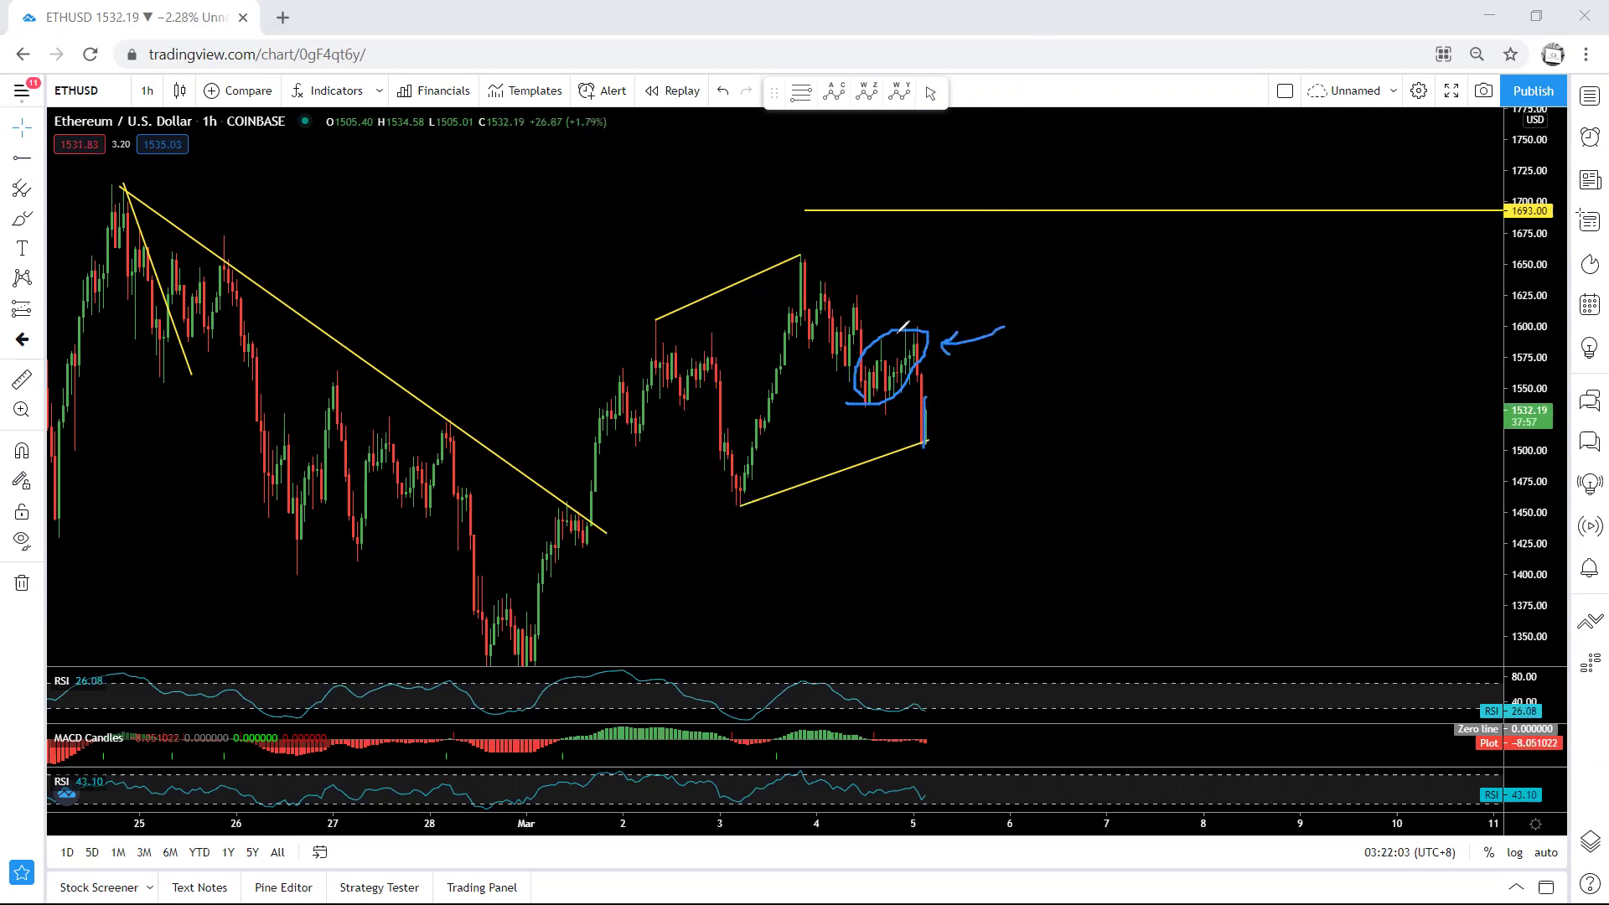
{"action": "left_click_drag", "start_coordinate": [849, 410], "coordinate": [895, 409]}
{"action": "mouse_move", "coordinate": [920, 348]}
{"action": "left_mouse_down"}
{"action": "mouse_move", "coordinate": [919, 448]}
{"action": "mouse_move", "coordinate": [946, 368]}
{"action": "left_mouse_up"}
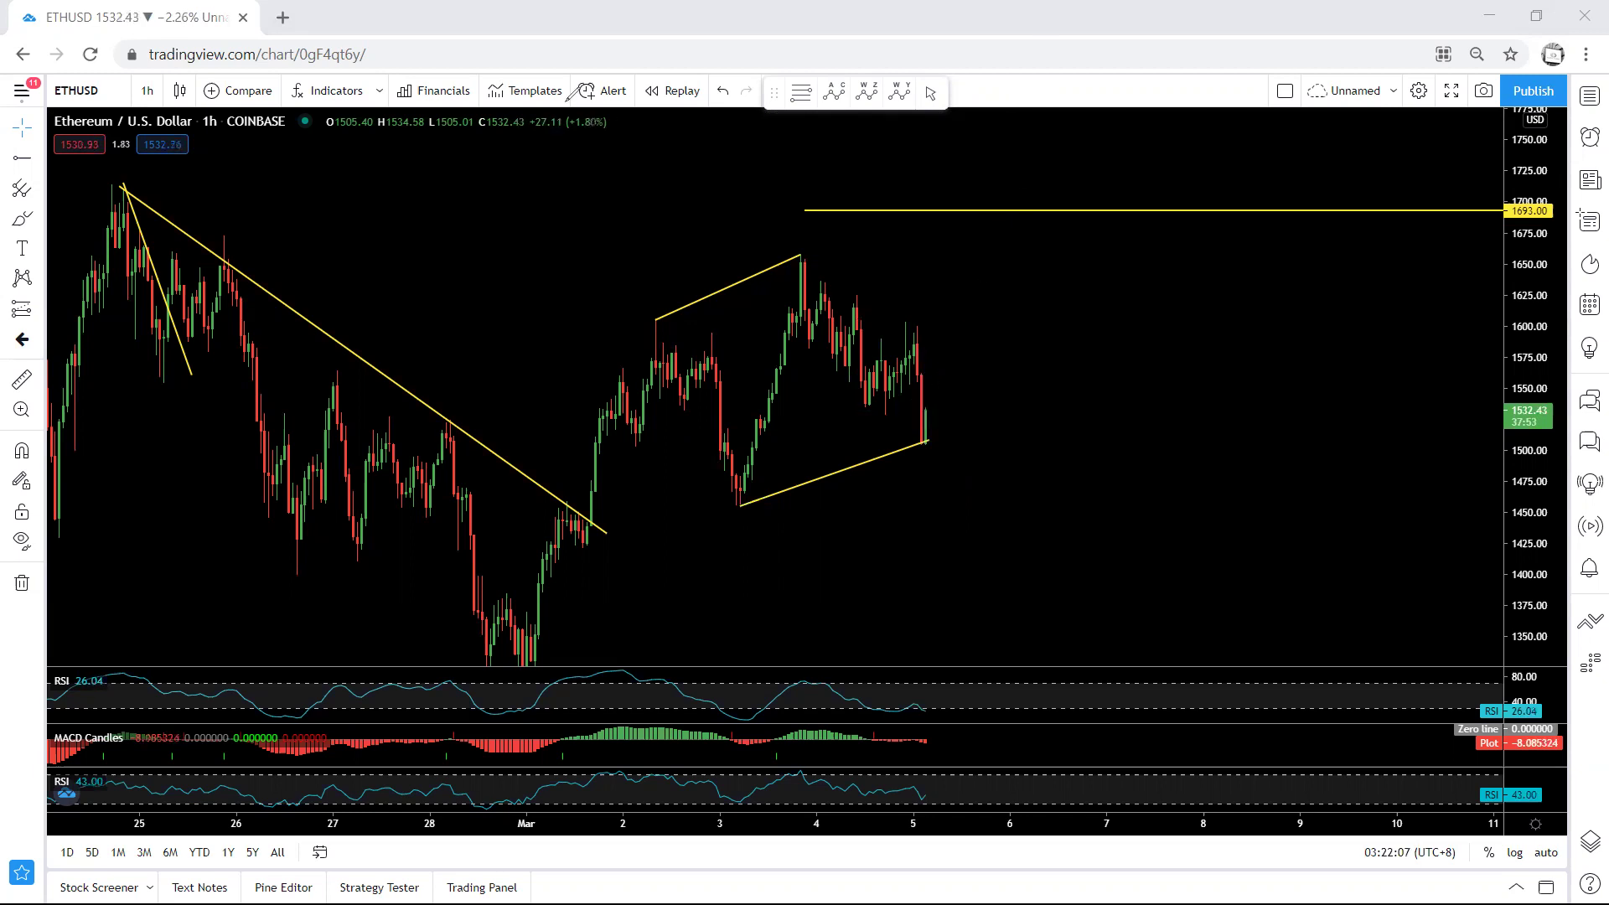
{"action": "left_click_drag", "start_coordinate": [503, 215], "coordinate": [518, 182]}
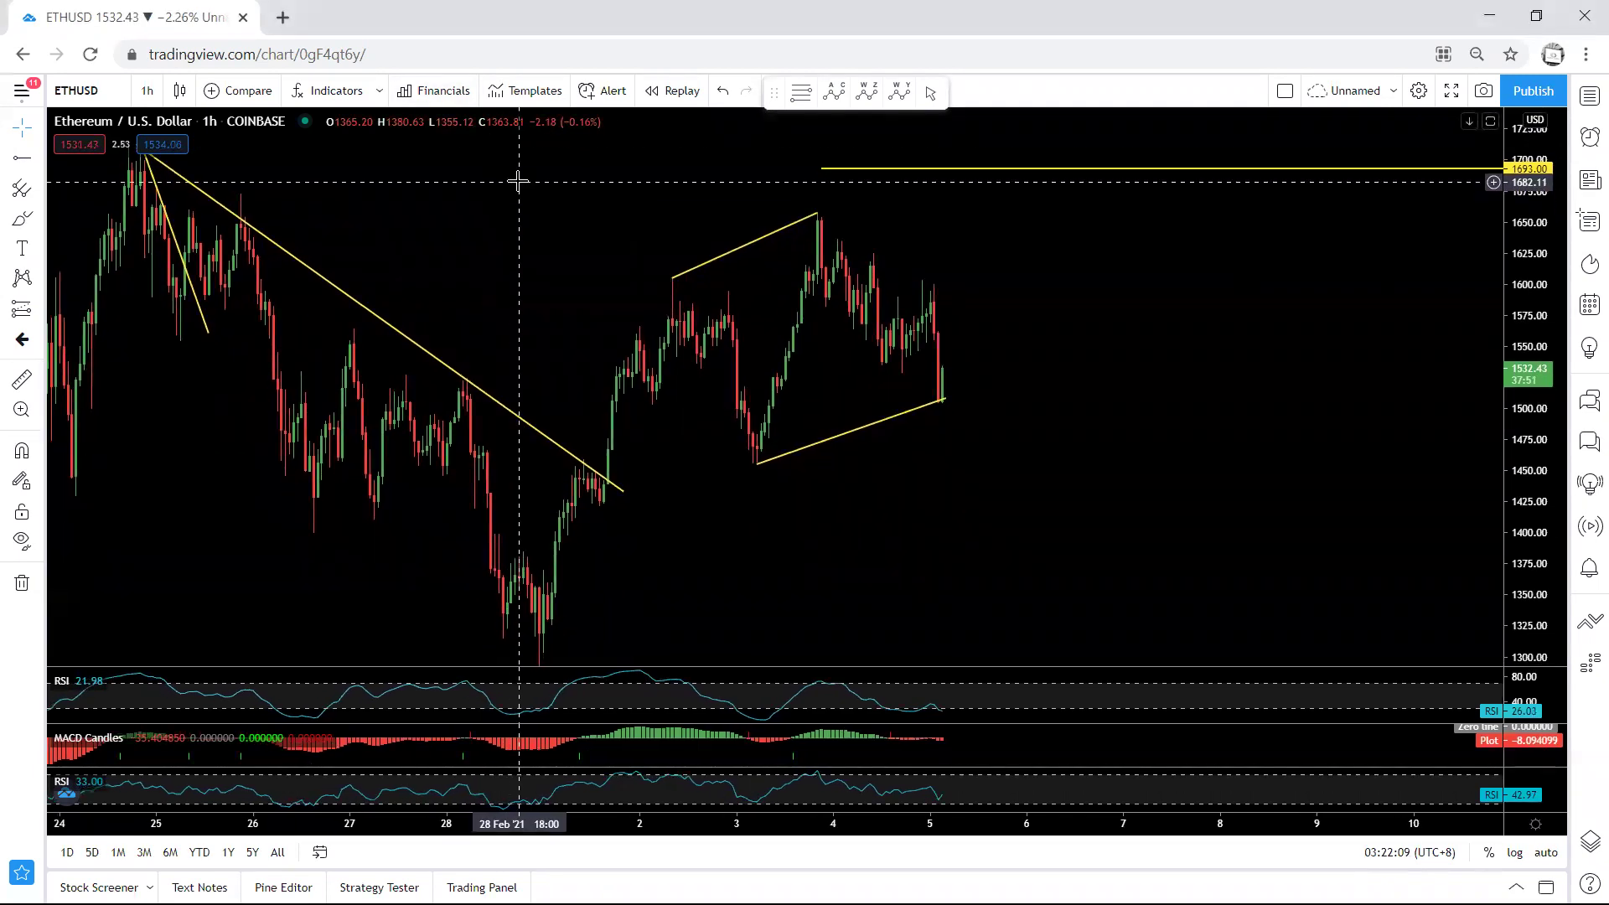